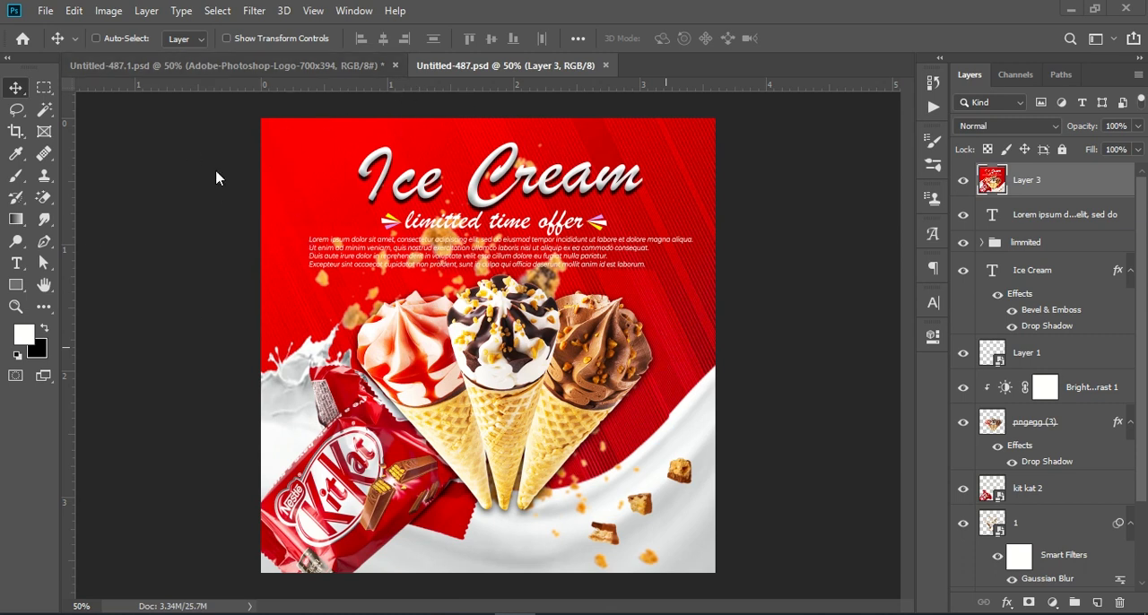
Create a new document from the recent Custom preset, 1080 x 1080 px at 300 ppi
click(45, 12)
click(71, 32)
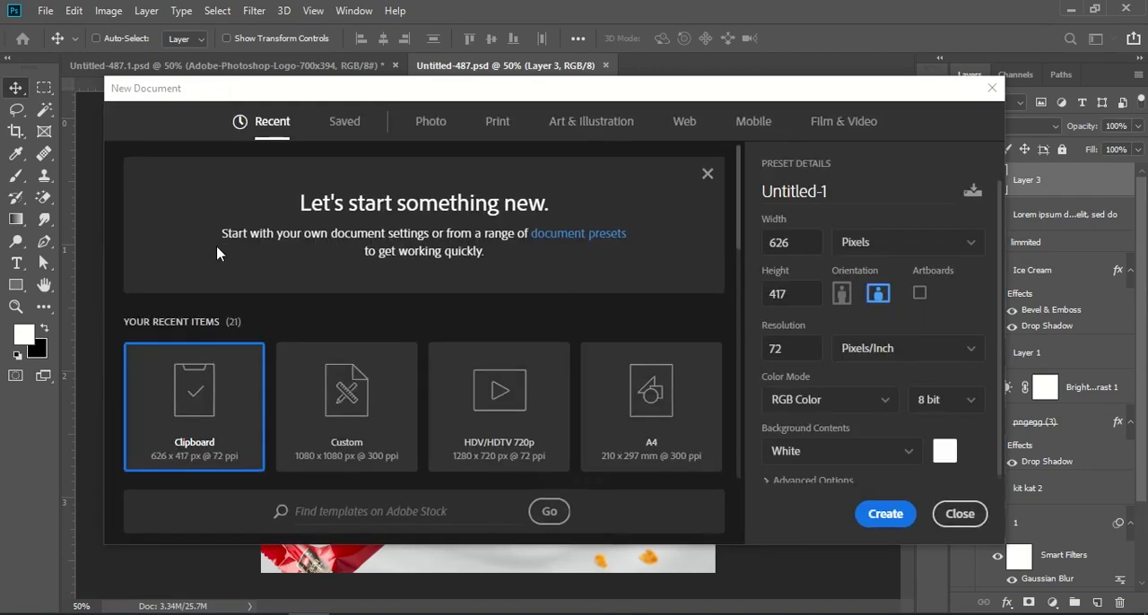
click(398, 380)
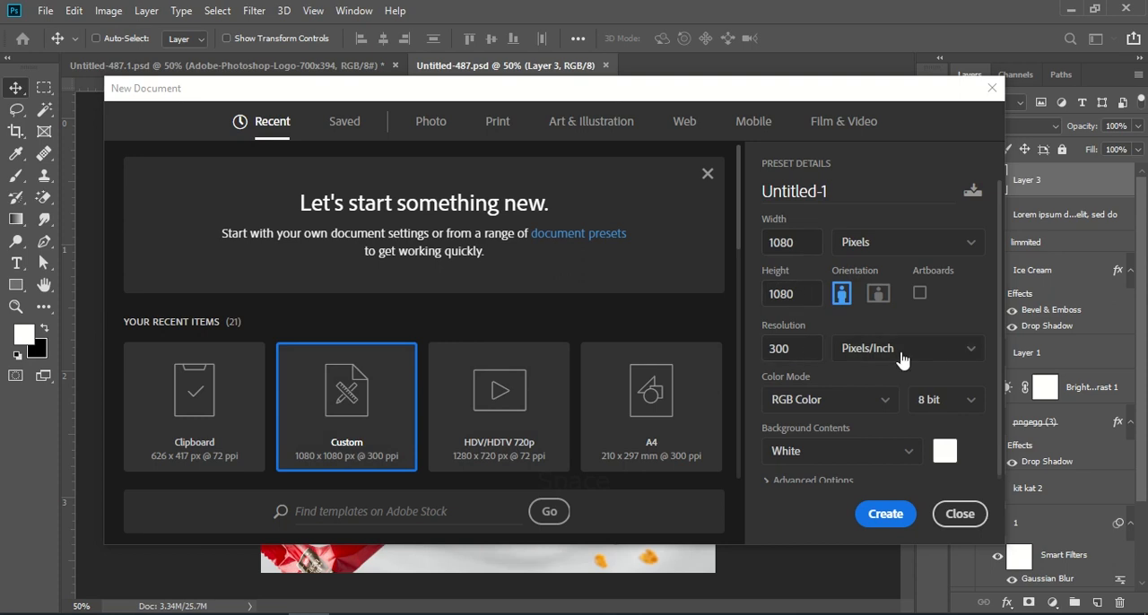
click(895, 511)
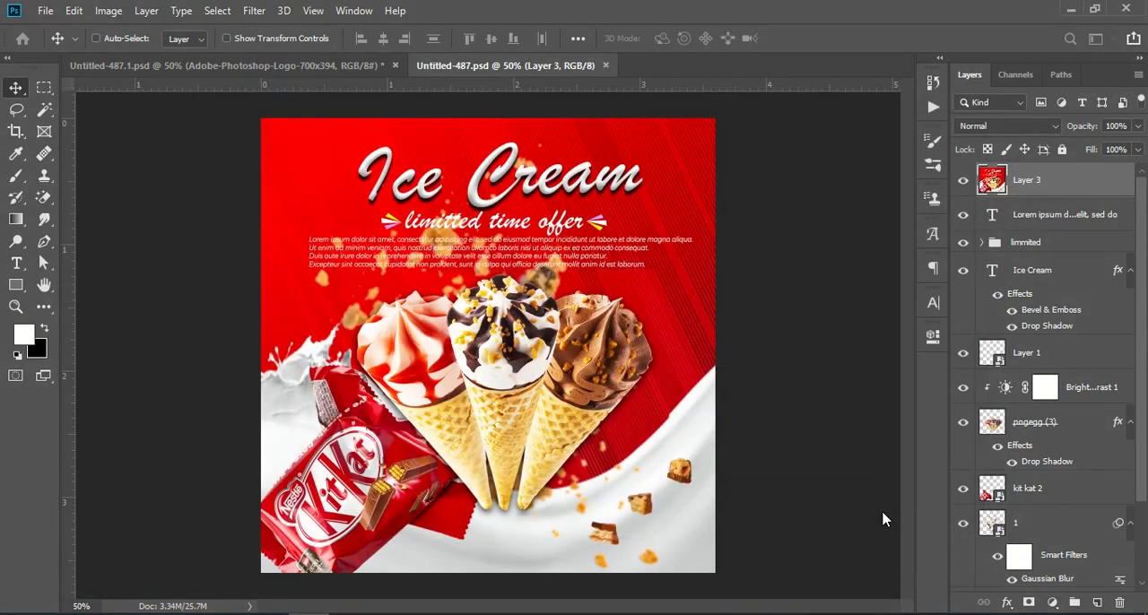
Copy the red striped background layer from Untitled-487.psd into the new document so it fills the canvas
click(479, 66)
scroll(1030, 359, down, 3)
drag(1071, 533, 541, 347)
click(1069, 375)
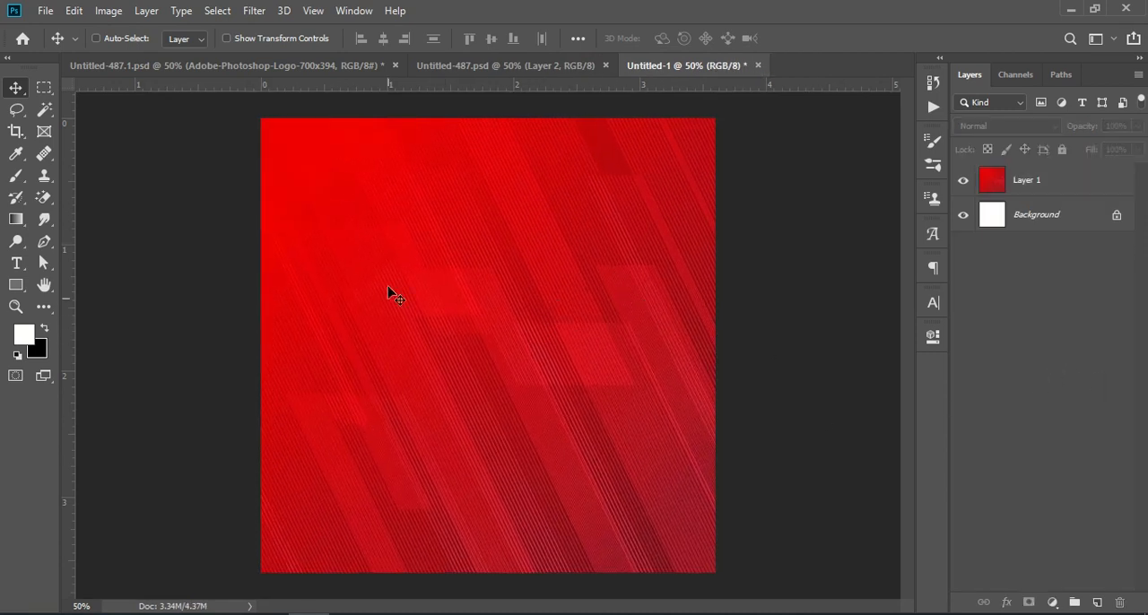
Embed the image pngegg (3) from Downloads, scaling the ice-cream cones down and placing them near the centre of the canvas
click(549, 67)
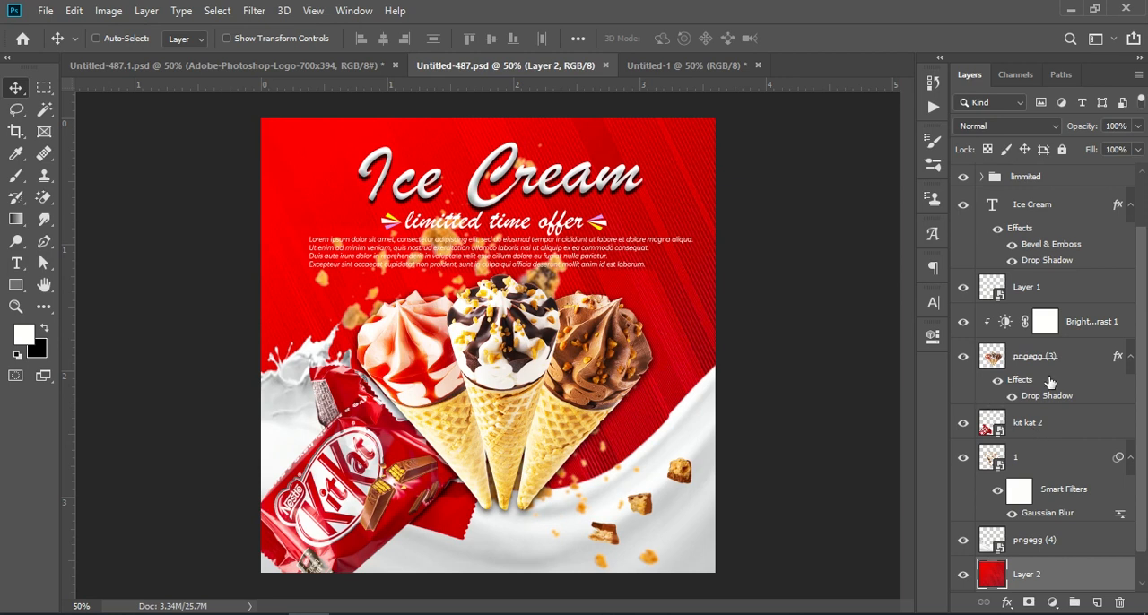
click(646, 65)
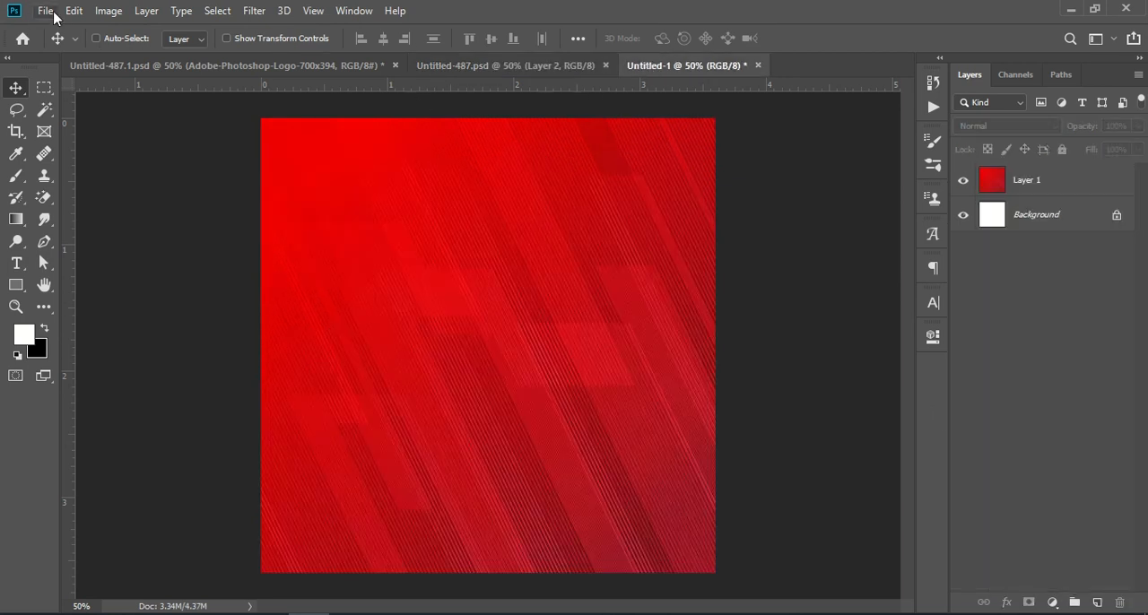
click(54, 13)
click(116, 326)
click(73, 241)
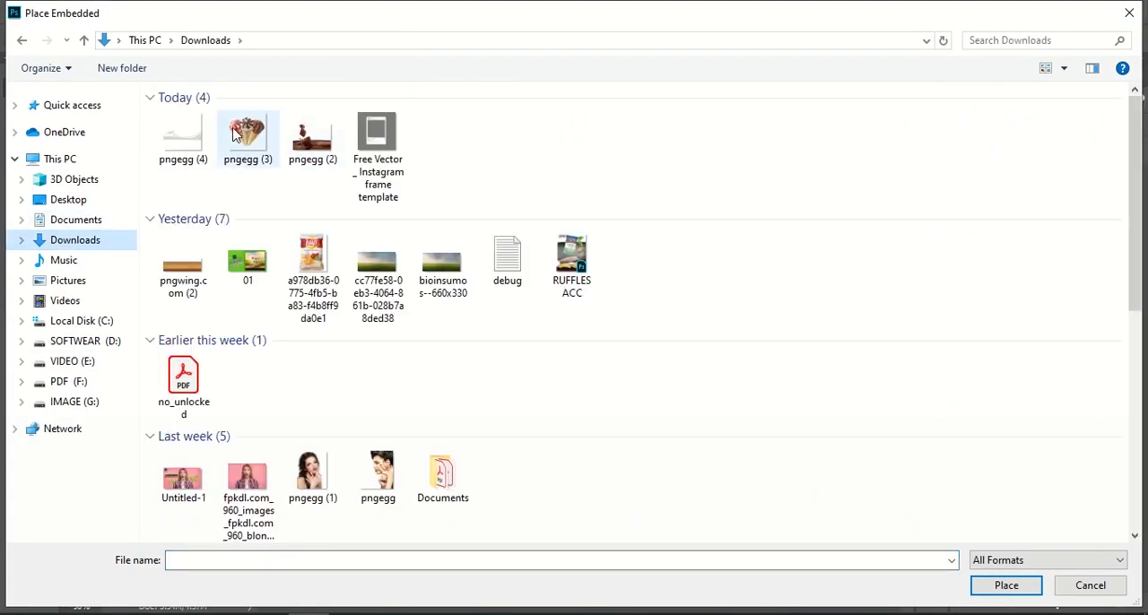
click(235, 134)
click(1034, 593)
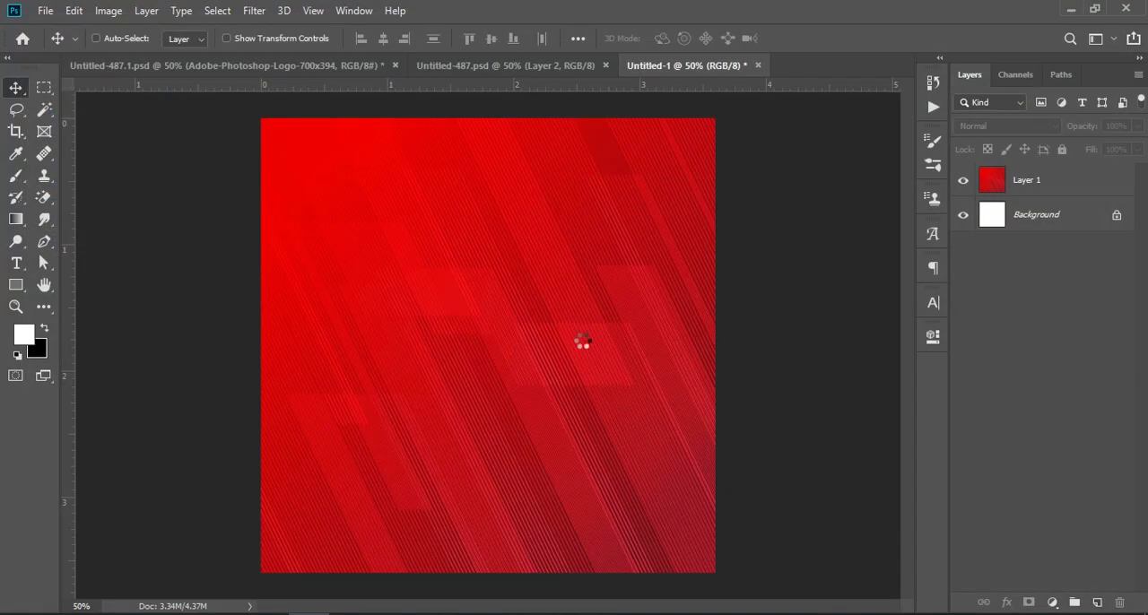
drag(717, 344, 634, 344)
drag(473, 317, 536, 350)
key(Return)
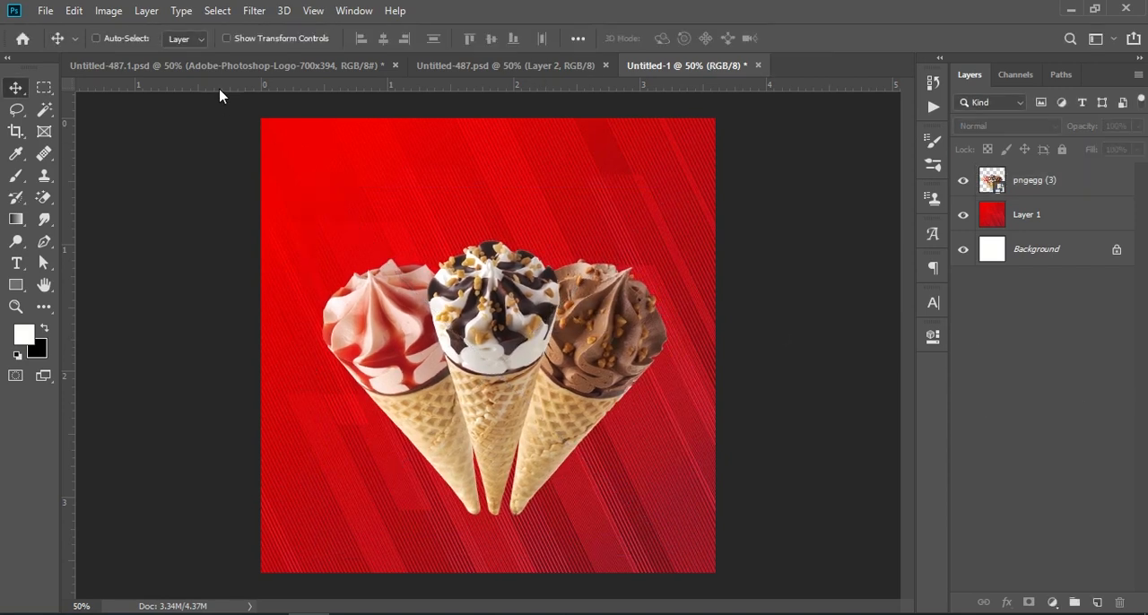
click(126, 62)
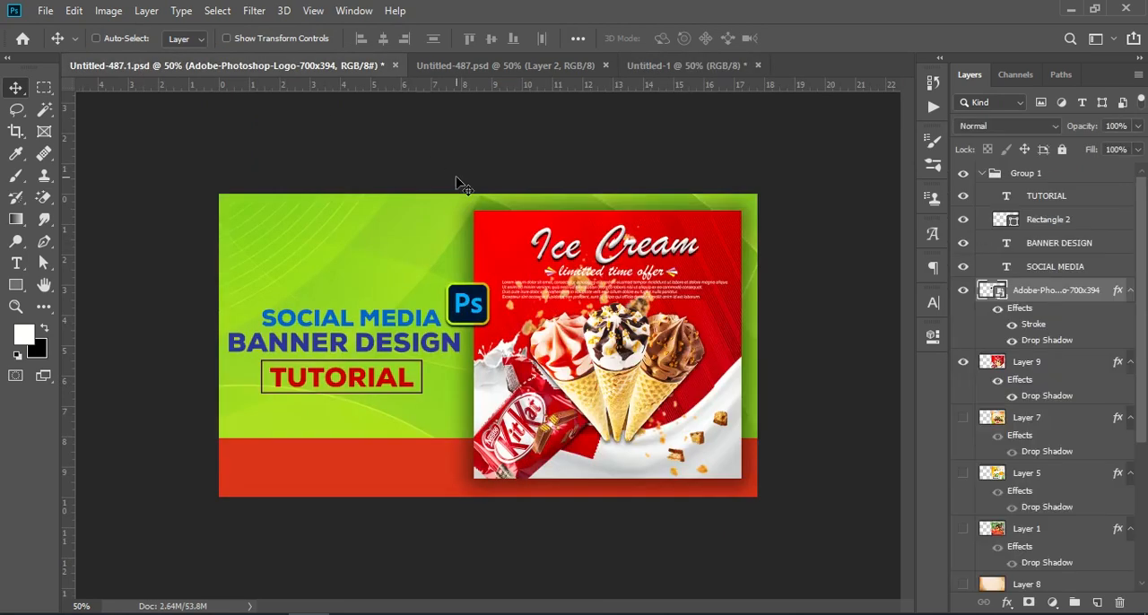
click(487, 68)
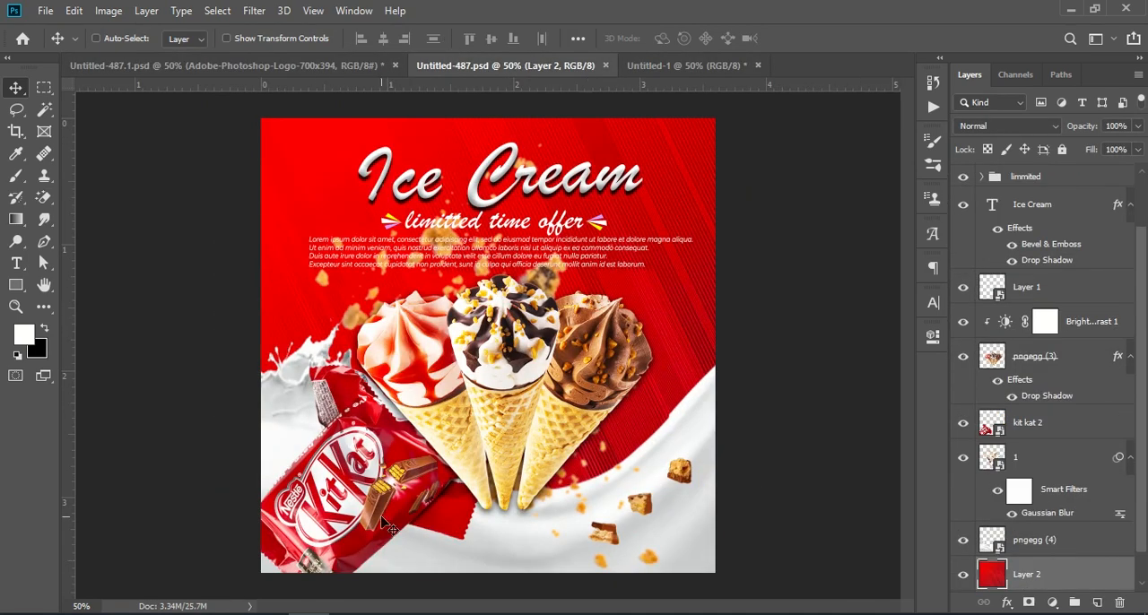
click(636, 70)
click(45, 11)
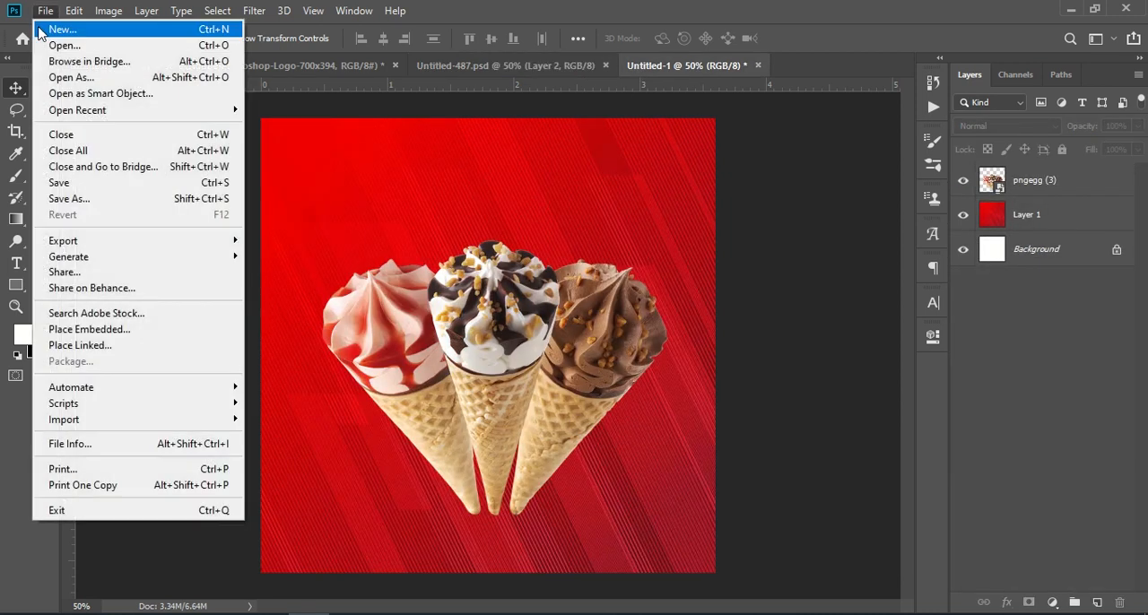
click(112, 329)
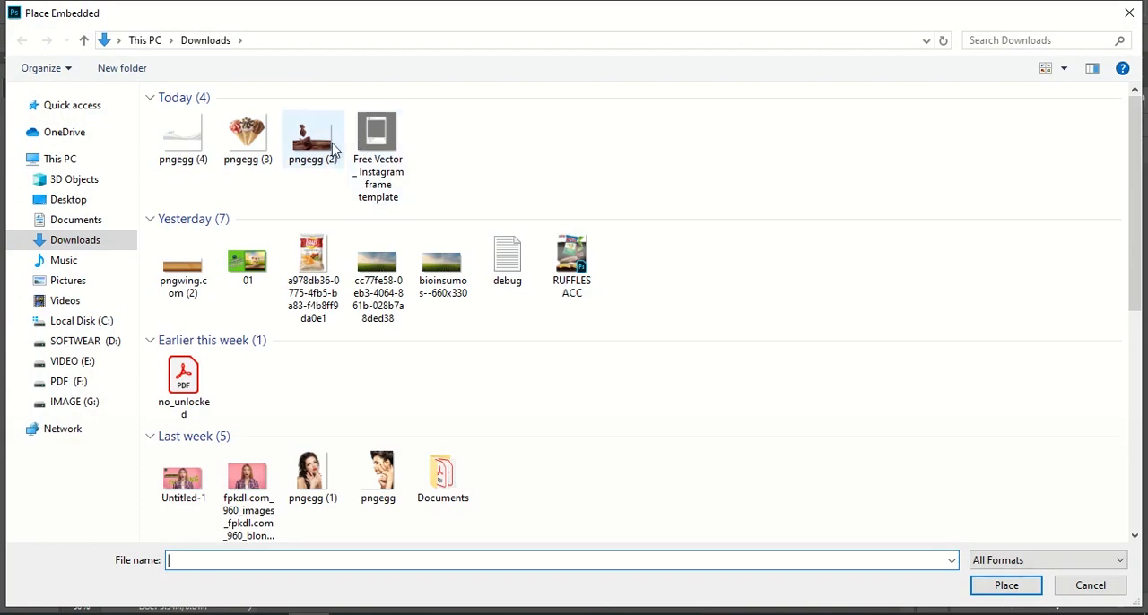
click(1067, 586)
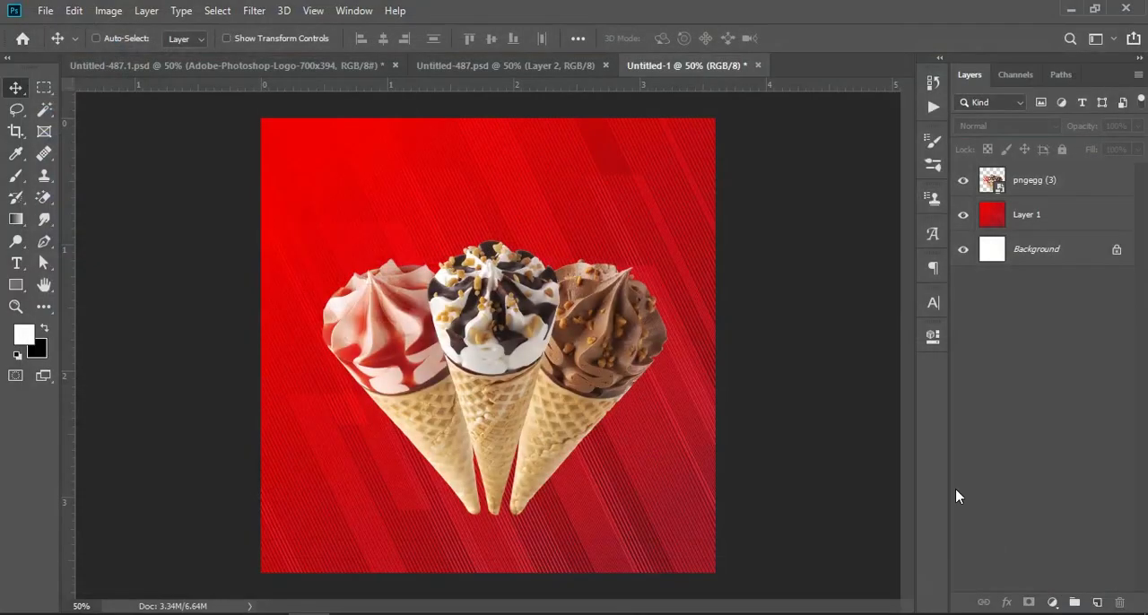
Copy the kit kat 2 layer from Untitled-487.psd into the lower-left corner of Untitled-1
click(427, 66)
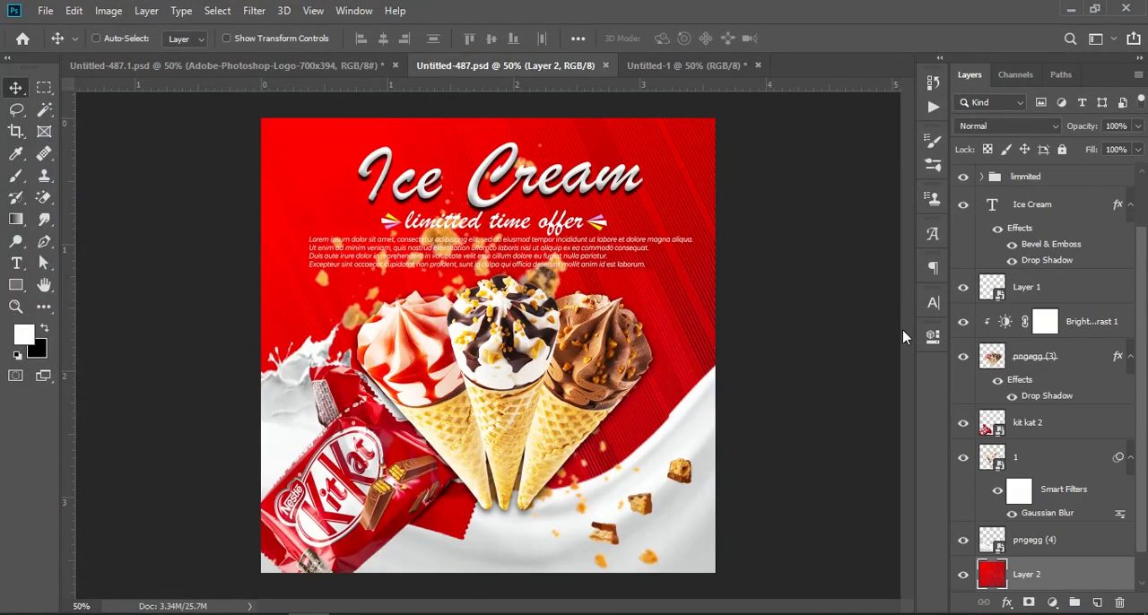
drag(1040, 429, 334, 492)
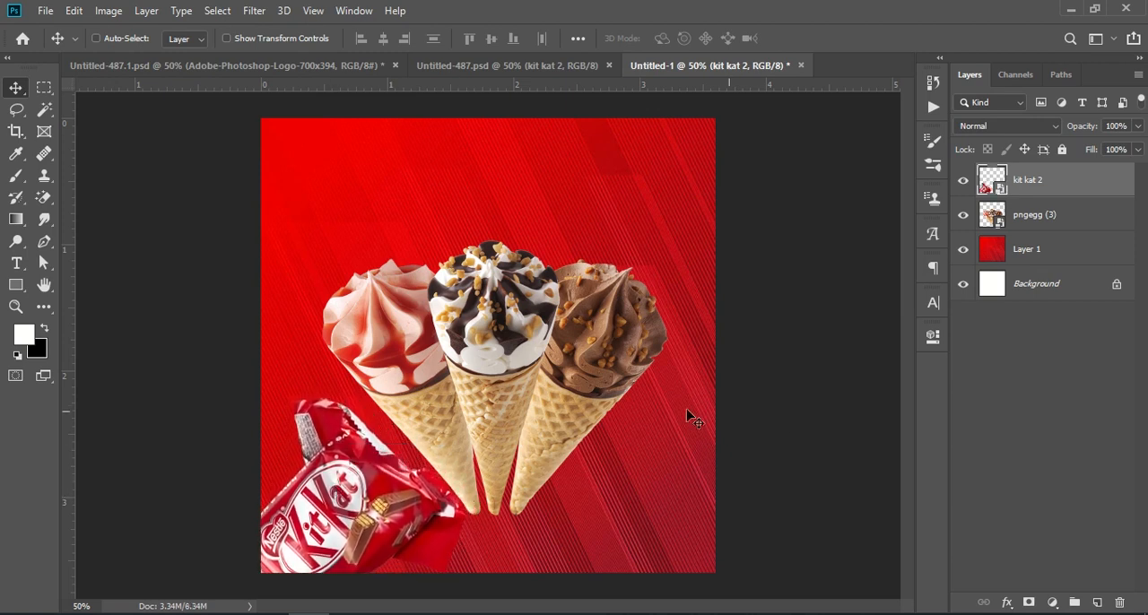
click(1025, 441)
click(440, 69)
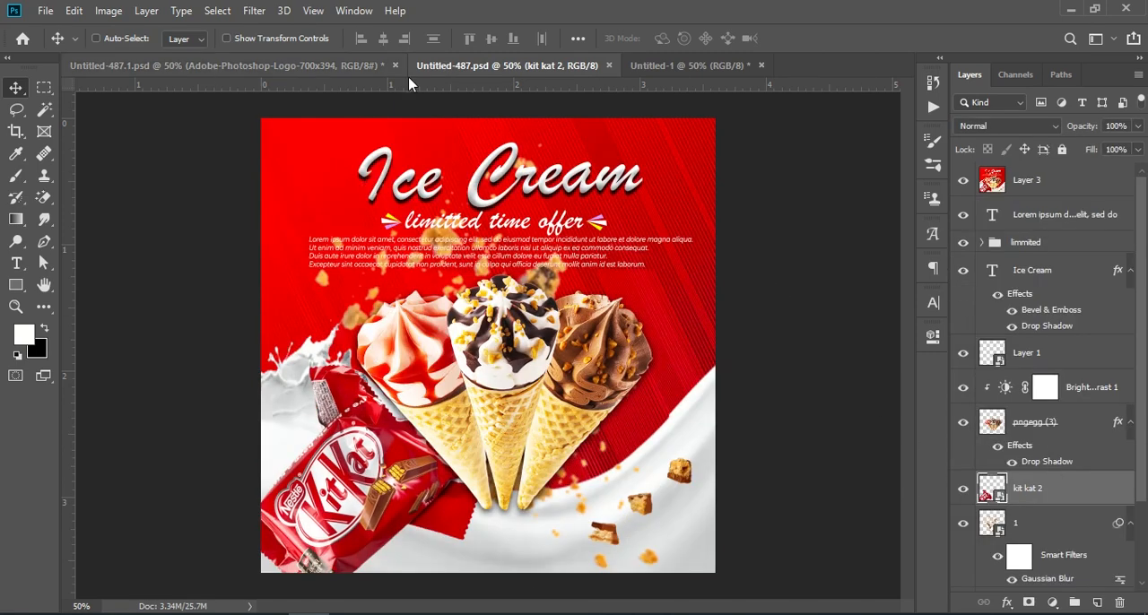
click(678, 65)
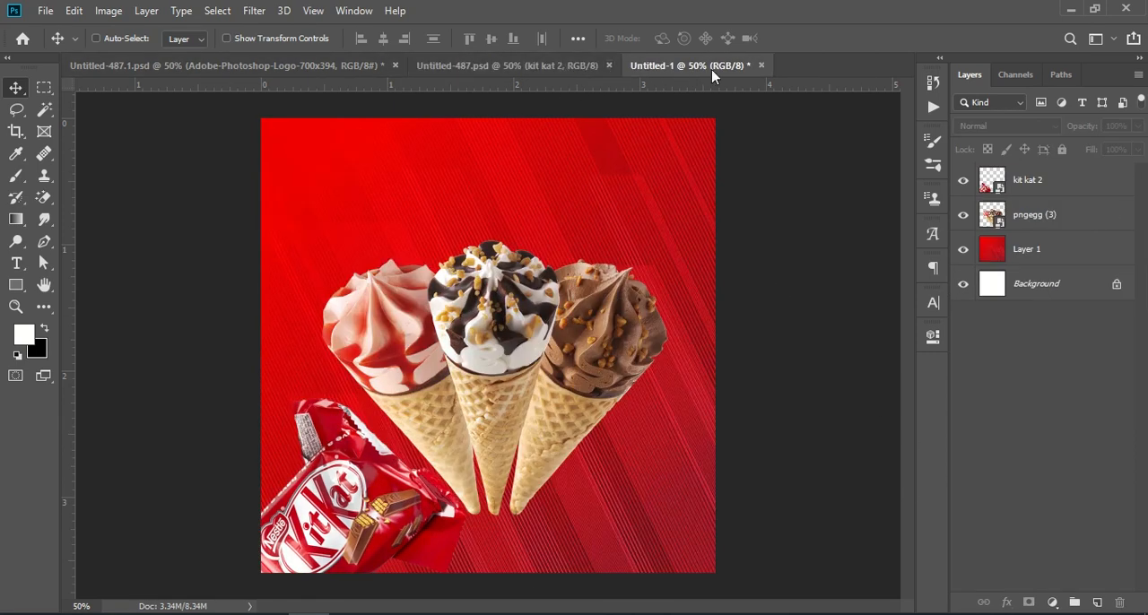
click(528, 68)
click(642, 67)
Embed the milk splash image pngegg (4) from Downloads and move it toward the lower-left of the canvas
click(45, 10)
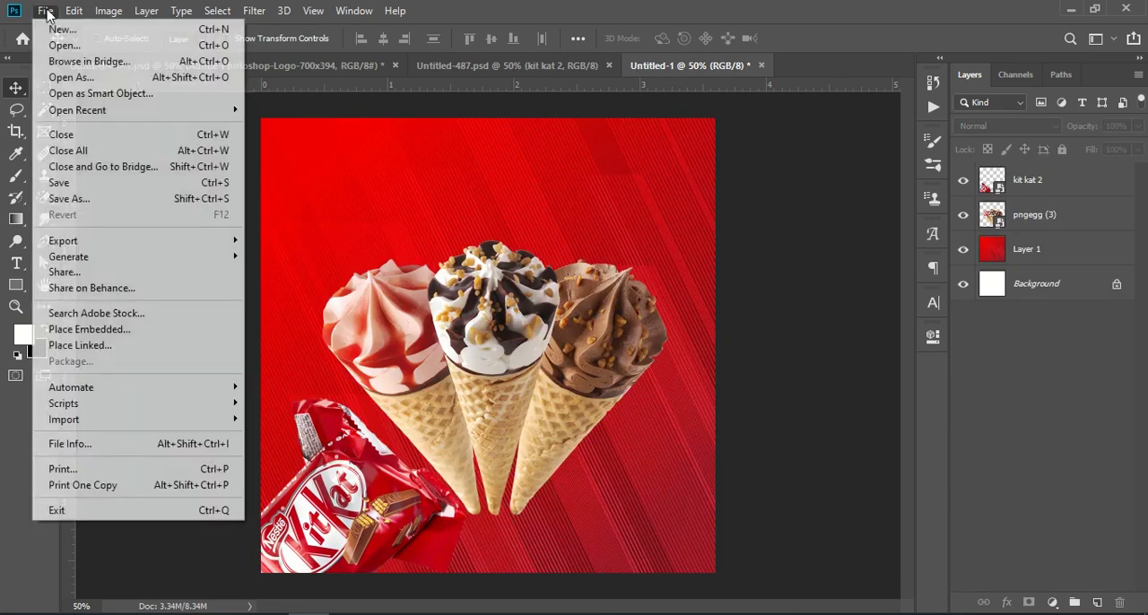
click(158, 334)
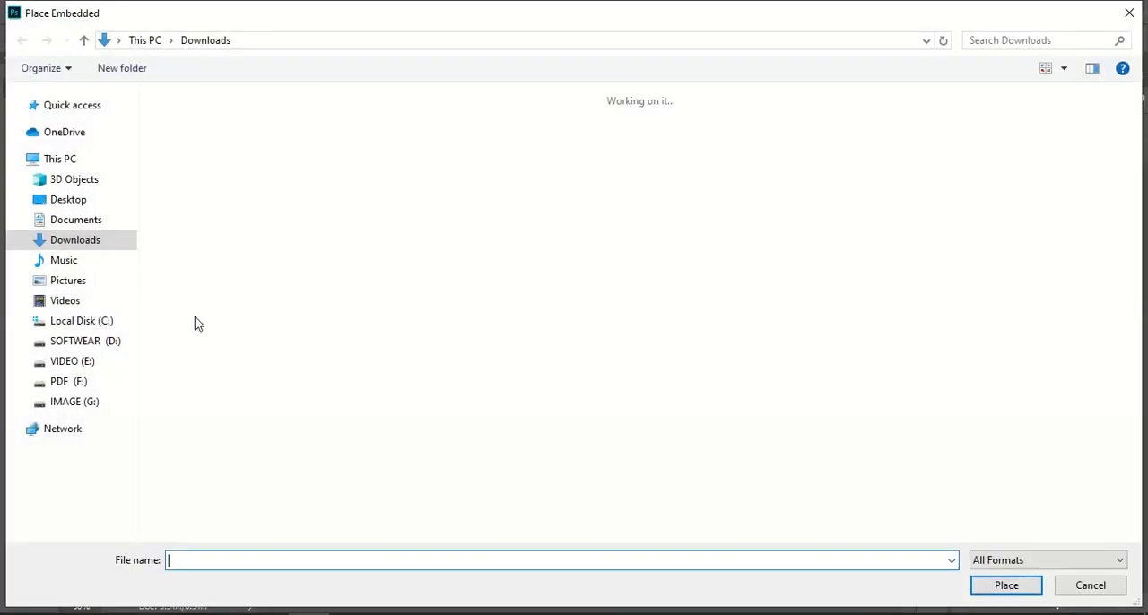
click(191, 144)
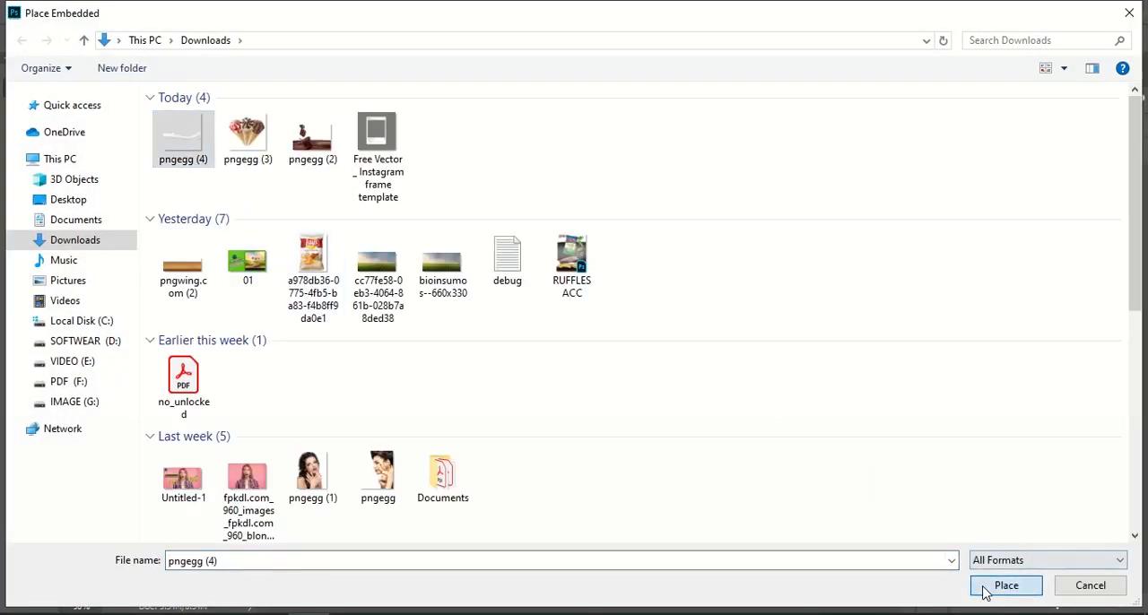
click(987, 589)
drag(489, 471, 453, 523)
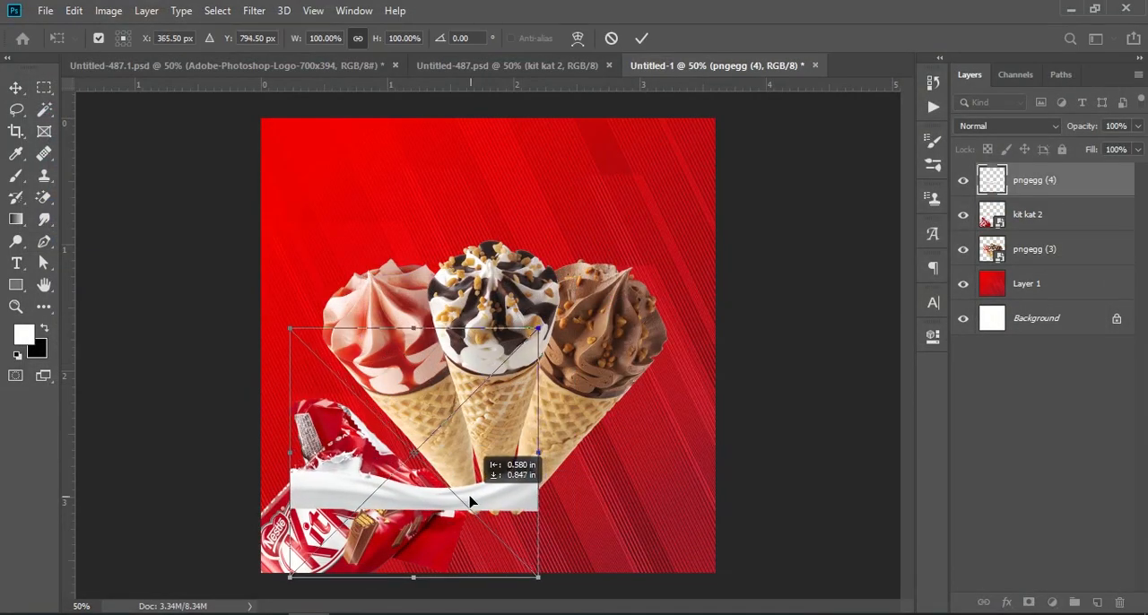
Distort the milk splash and stretch it across the bottom of the canvas, to about 268% width and 314% height
key(ctrl)
drag(539, 330, 569, 283)
drag(282, 333, 261, 255)
drag(419, 275, 432, 183)
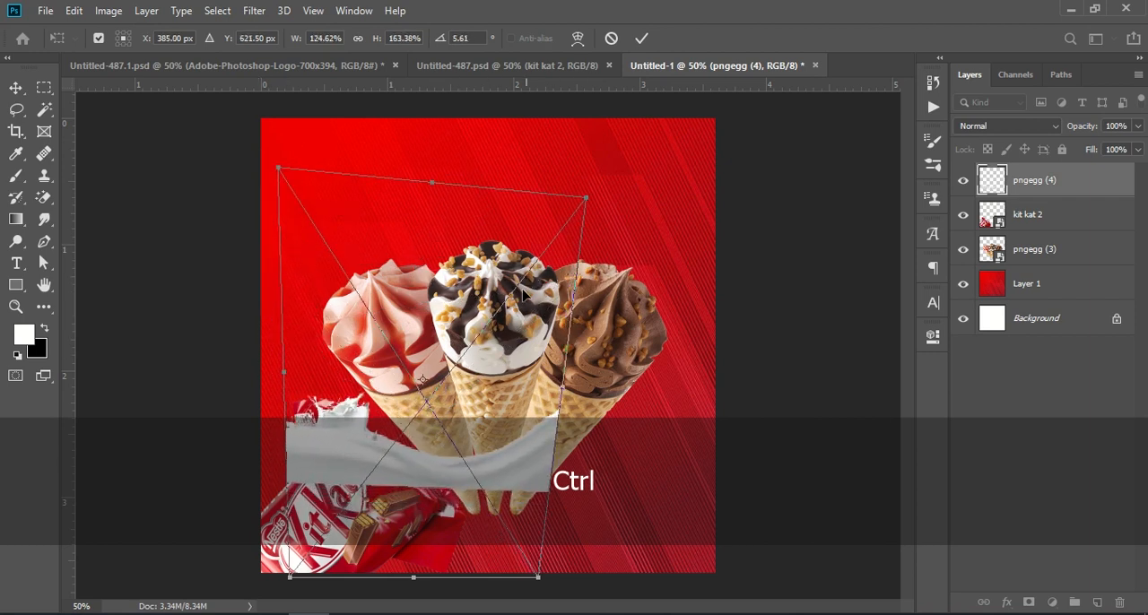
drag(568, 386, 772, 397)
drag(665, 553, 617, 546)
drag(724, 395, 801, 395)
drag(671, 543, 656, 520)
Stretch the milk splash further at its upper and lower edges, and commit the transform
key(ctrl+KP_Subtract)
key(ctrl+KP_Subtract)
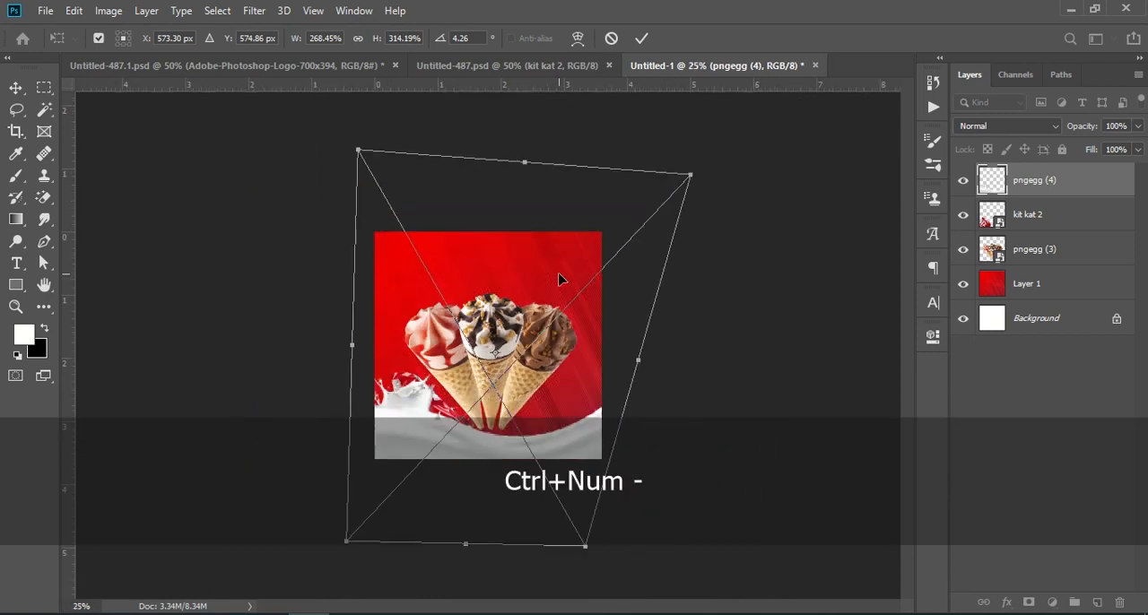
drag(527, 167, 499, 99)
drag(465, 549, 457, 568)
click(1095, 379)
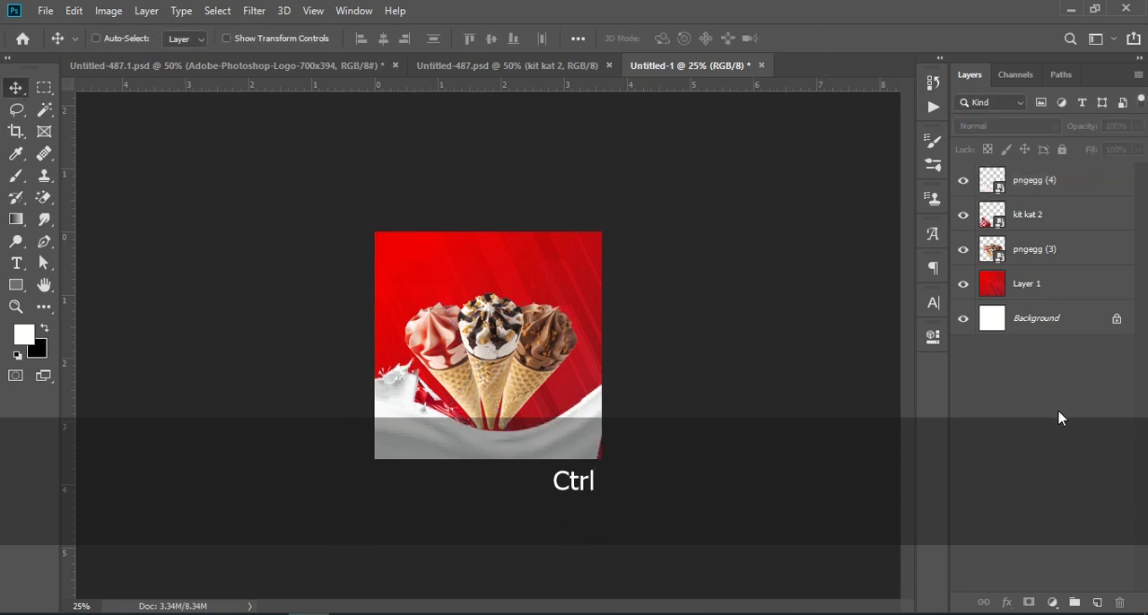
Move the pngegg (4) layer below pngegg (3), directly above Layer 1
click(1053, 180)
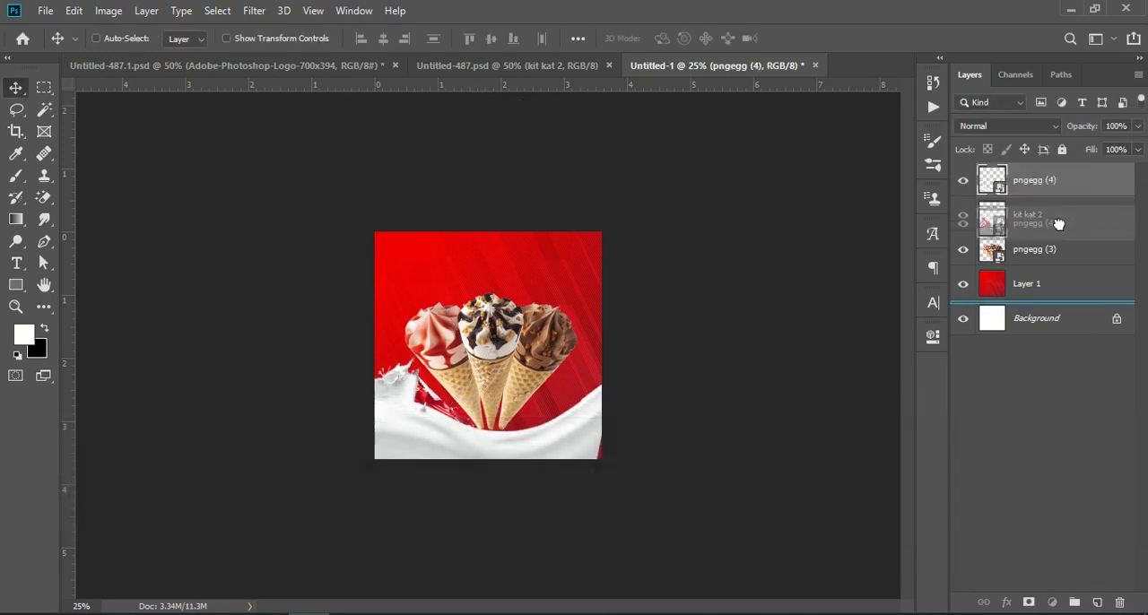
drag(1040, 299, 1055, 245)
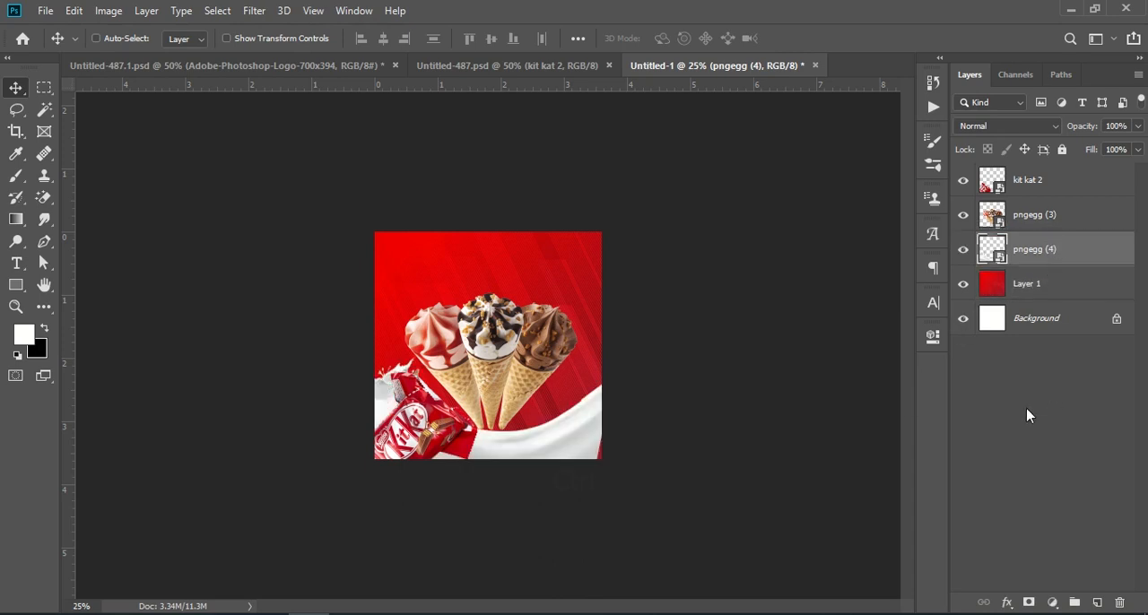
key(ctrl+KP_Add)
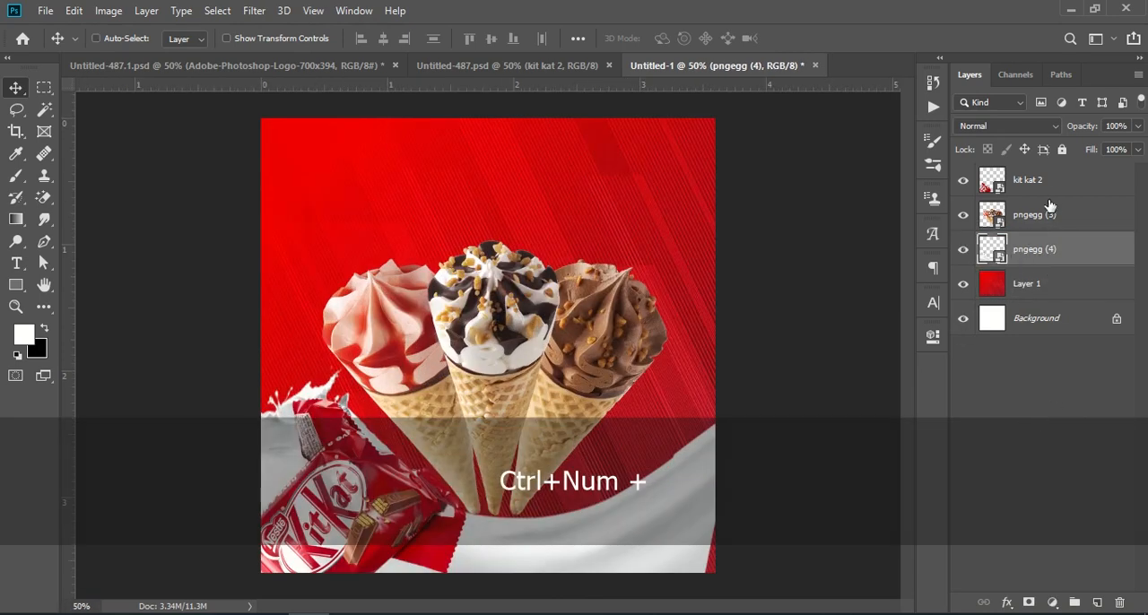
Shift the ice-cream cones to about X 602 px, Y 636 px, keeping the pngegg (3) layer above pngegg (4)
drag(1051, 215, 1056, 267)
key(ctrl+t)
drag(556, 338, 577, 353)
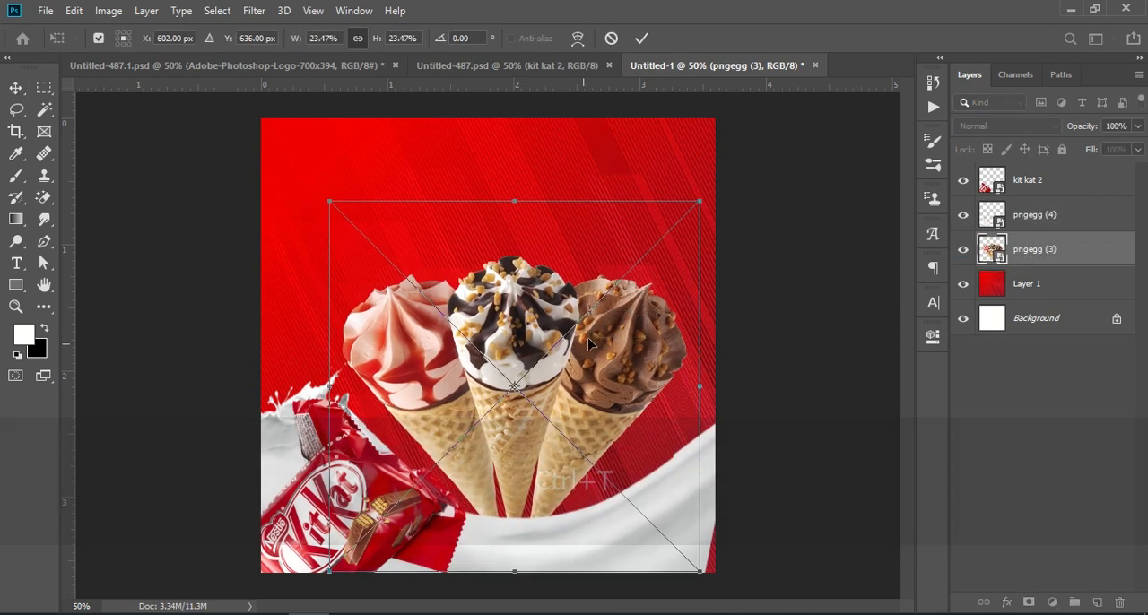
drag(1047, 253, 1048, 205)
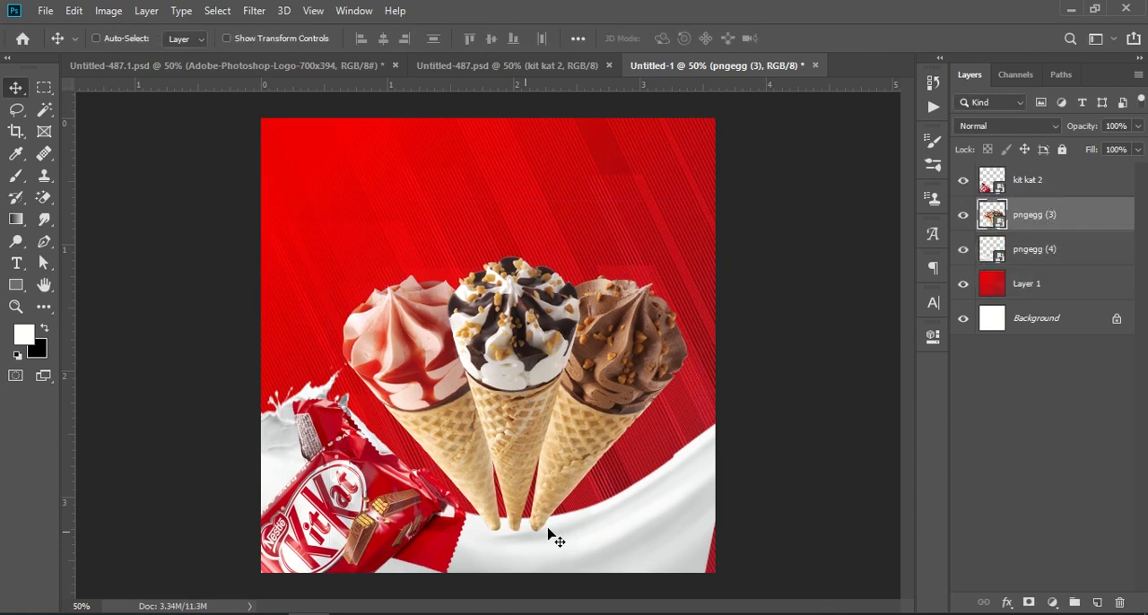
Nudge the KitKat pack on the kit kat 2 layer slightly right and up within the lower-left corner
click(1033, 185)
drag(390, 506, 375, 528)
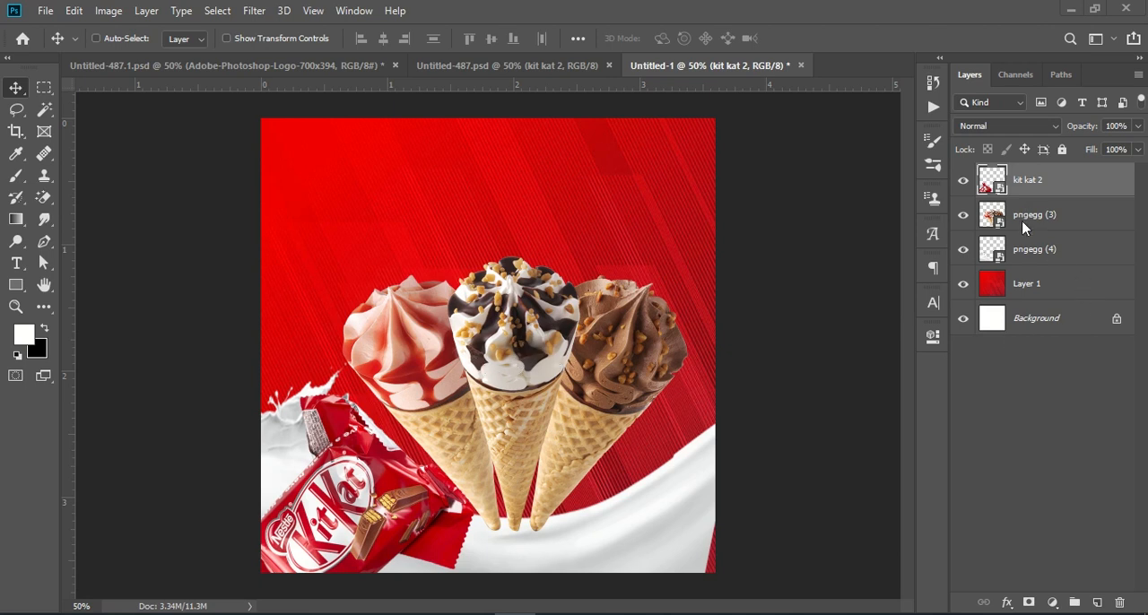
Add a drop shadow to the pngegg (3) layer with 71% opacity, 9 px distance and 9 px size
click(971, 222)
click(964, 217)
click(964, 216)
click(1008, 603)
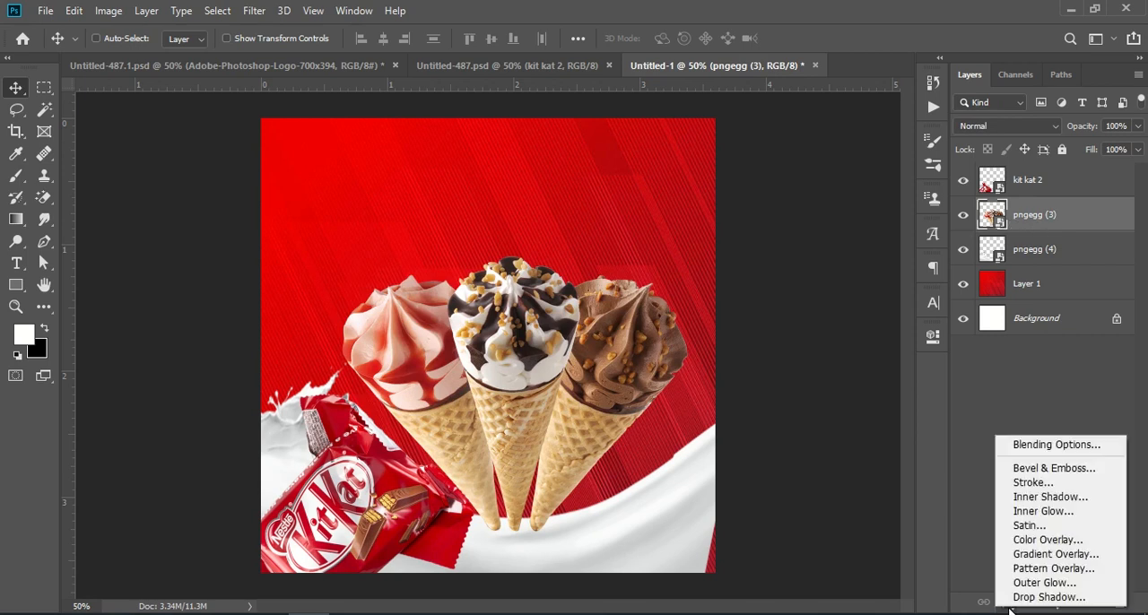
click(1038, 599)
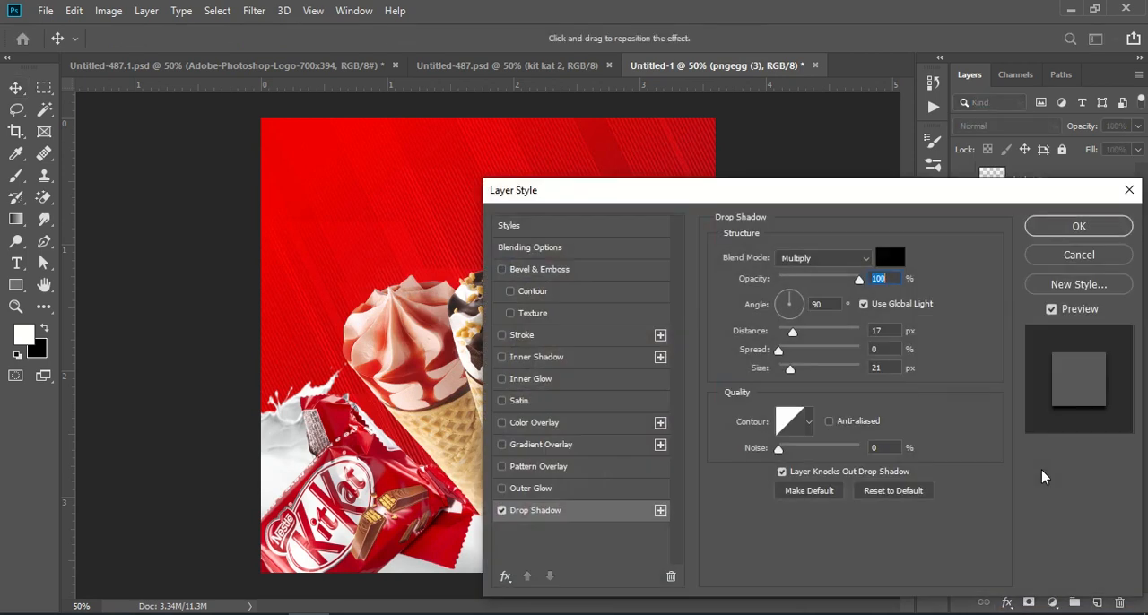
drag(863, 198, 956, 180)
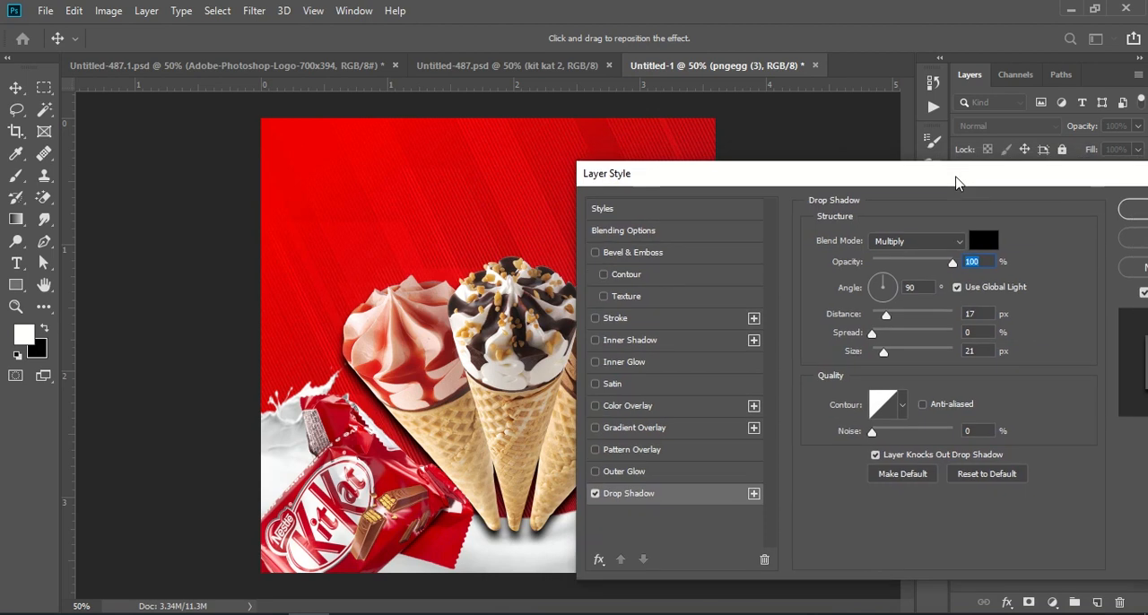
drag(949, 266, 931, 270)
drag(887, 316, 882, 315)
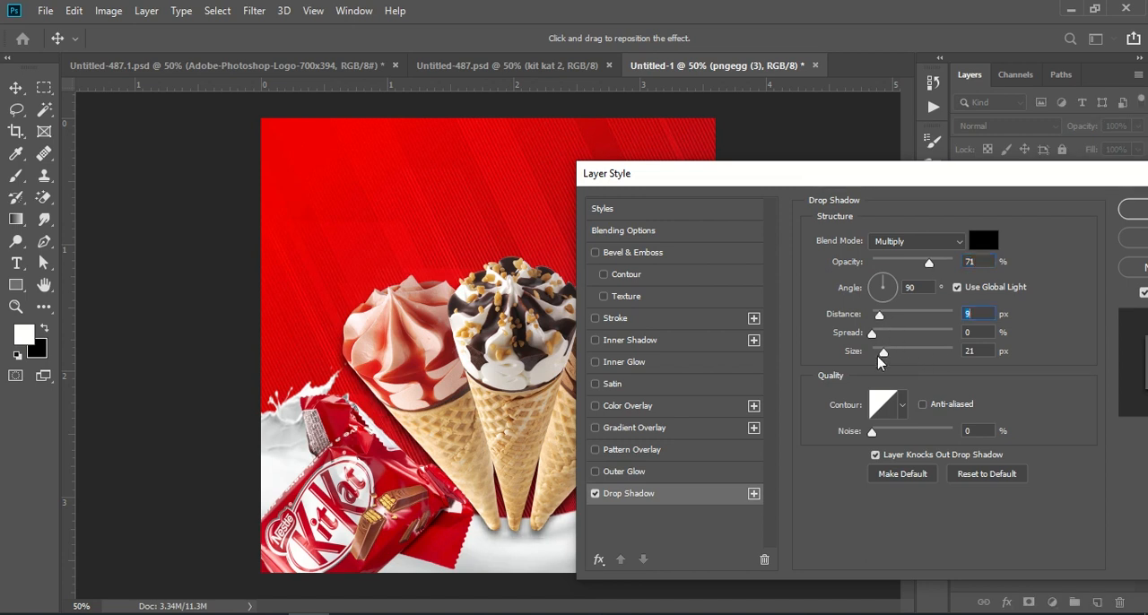
drag(884, 352, 879, 353)
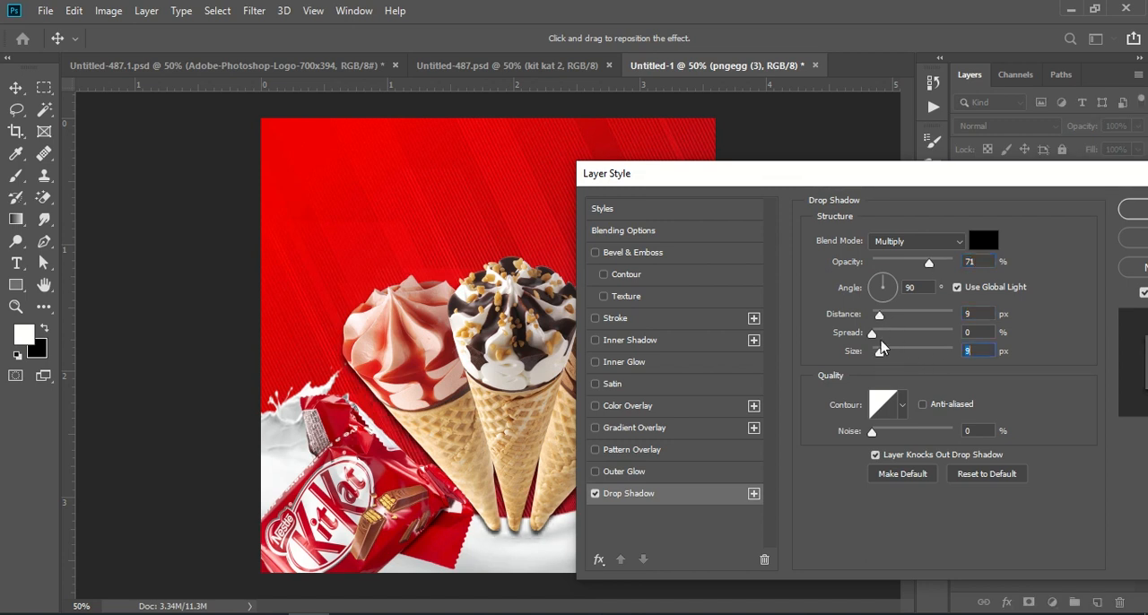
Lower the cones' drop shadow opacity to 50% and apply the layer style
drag(920, 182, 1050, 183)
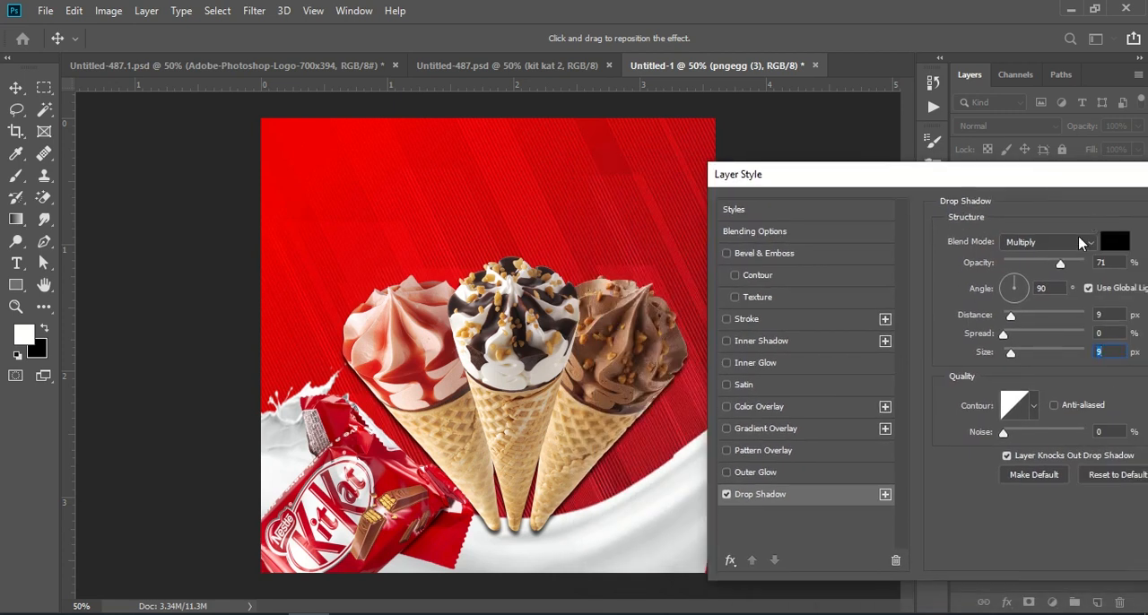
drag(1058, 269, 1034, 276)
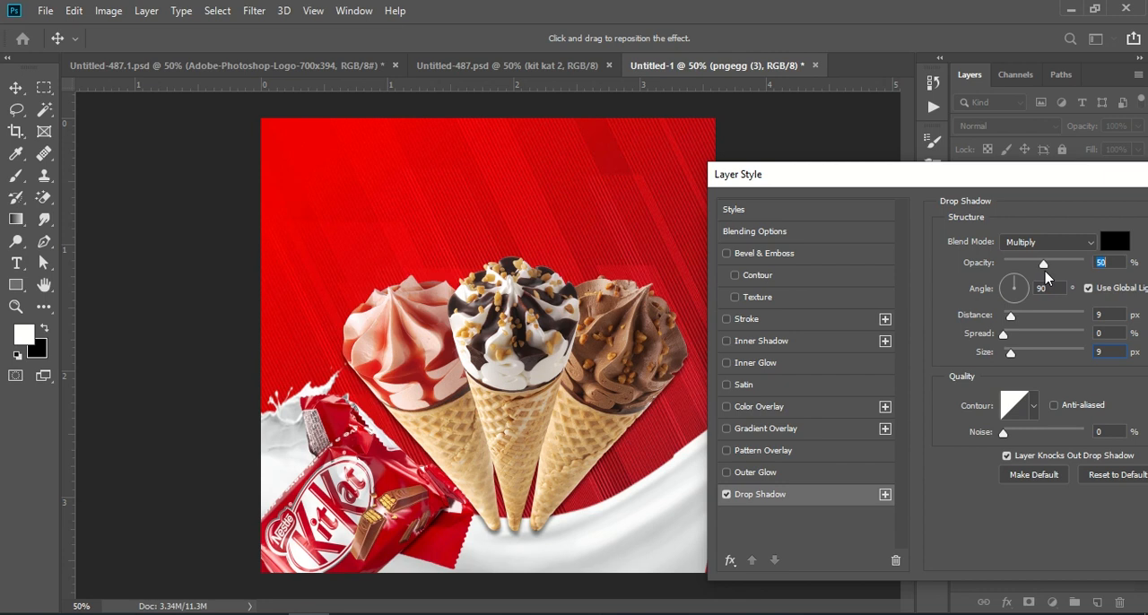
drag(1059, 174, 943, 140)
double_click(1001, 282)
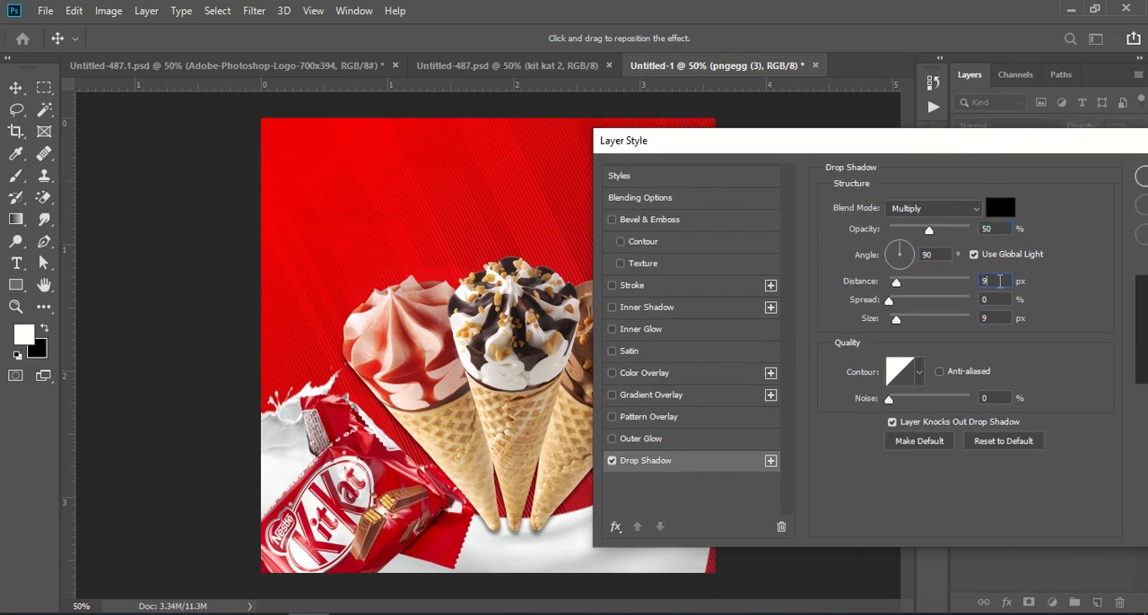
drag(995, 299, 960, 322)
drag(1003, 148, 849, 179)
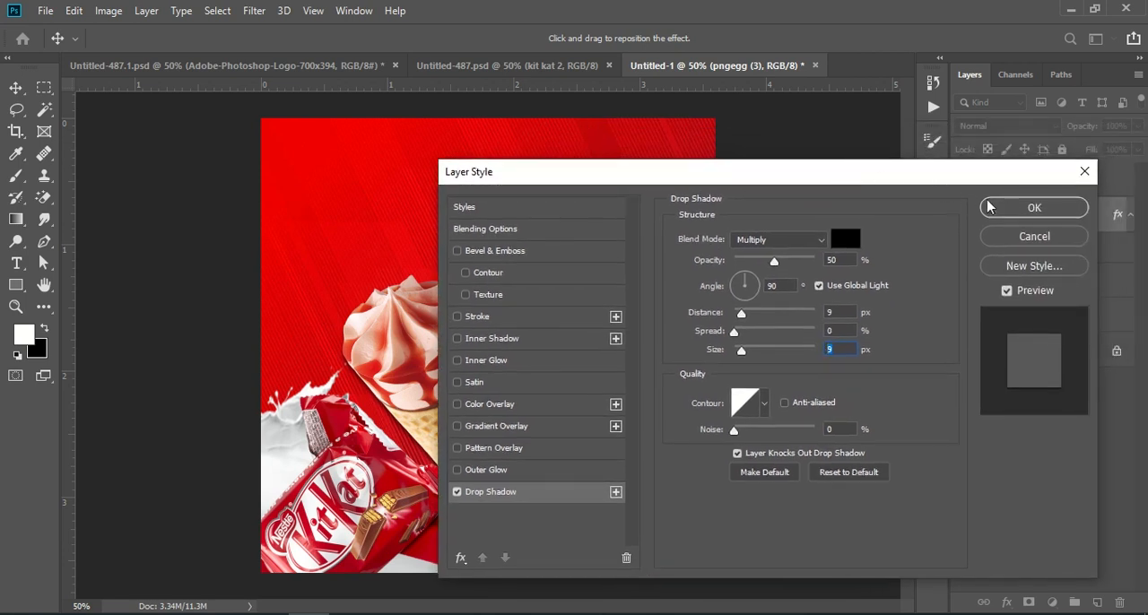
click(1019, 213)
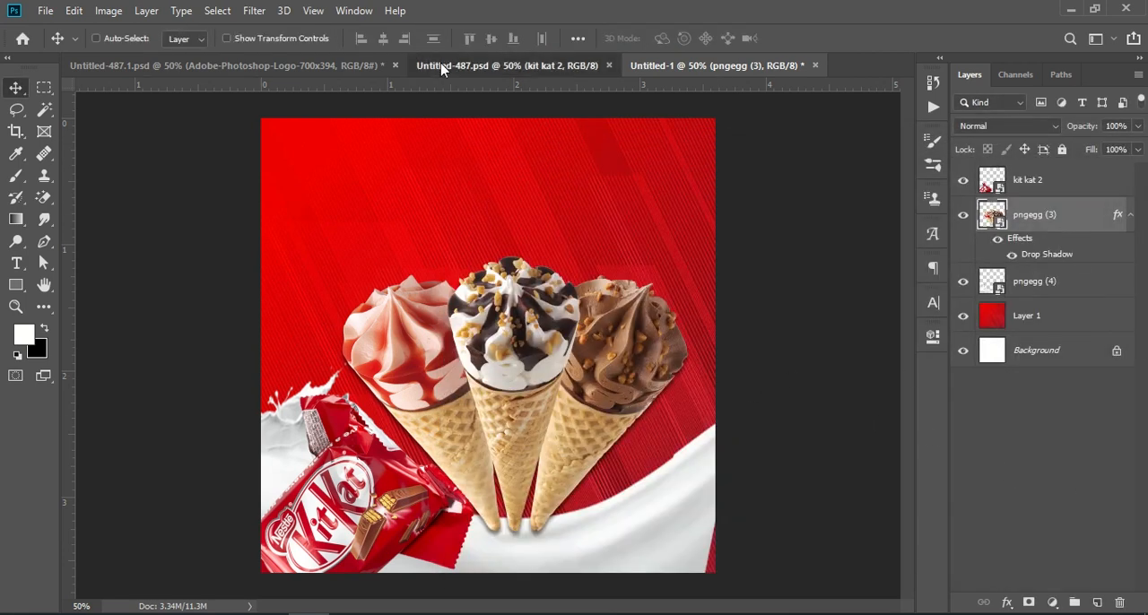
Check the Untitled-487.psd reference and skew the left edge of the milk splash on the pngegg (4) layer upward
click(507, 65)
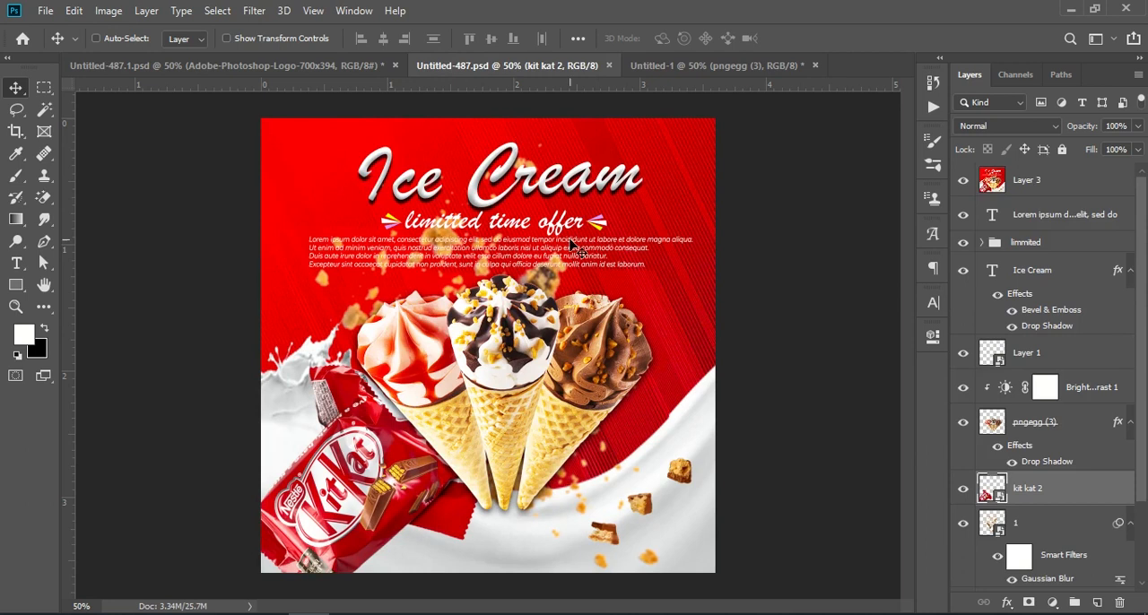
click(687, 66)
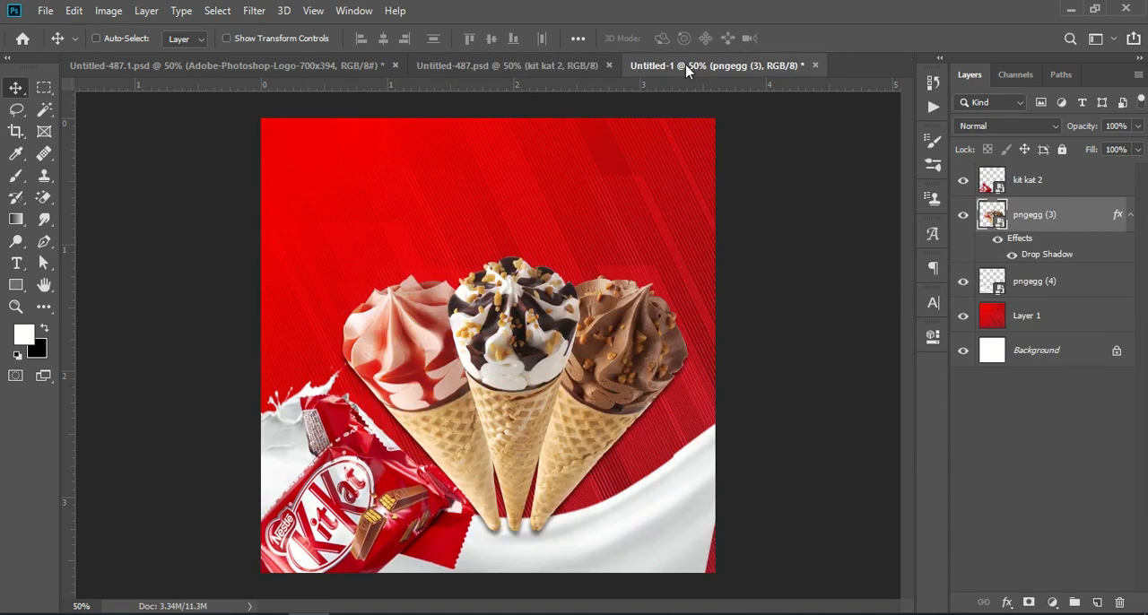
click(1035, 284)
key(ctrl+t)
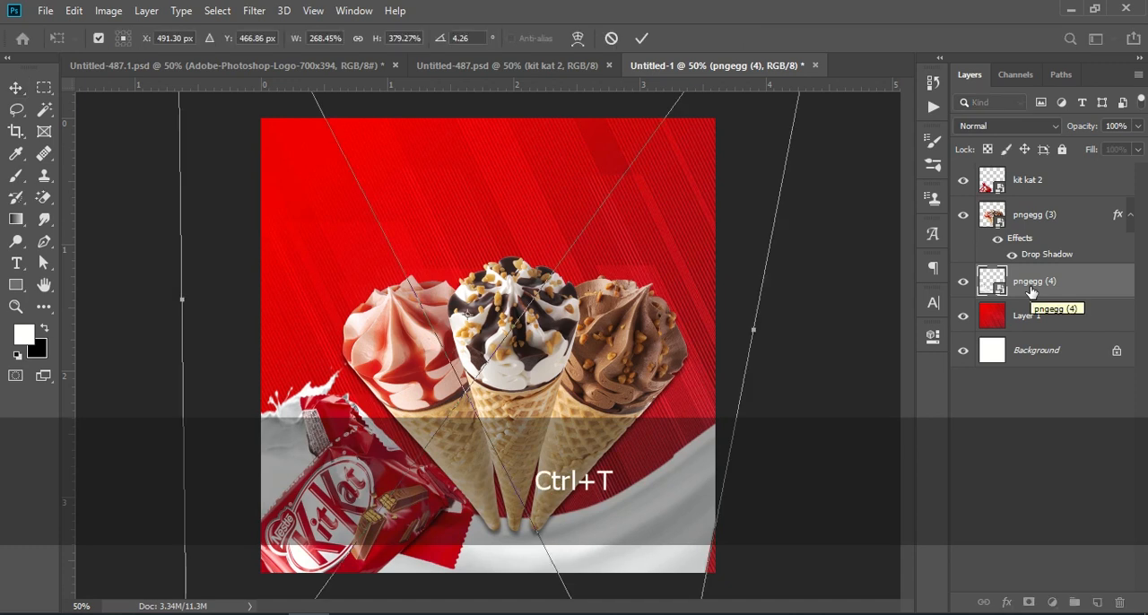
key(ctrl)
drag(184, 306, 164, 196)
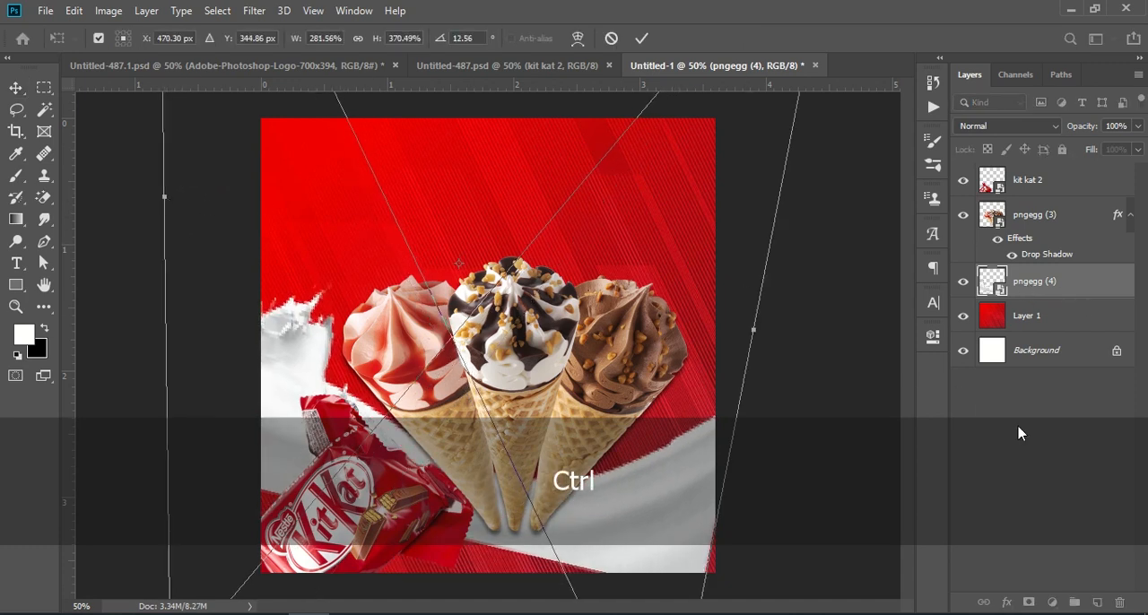
Stretch the milk splash downward and skew both side edges to about 276% width, 412% height and 5.23° rotation, committing the transform
key(ctrl+KP_Subtract)
key(ctrl+KP_Subtract)
key(ctrl+KP_Subtract)
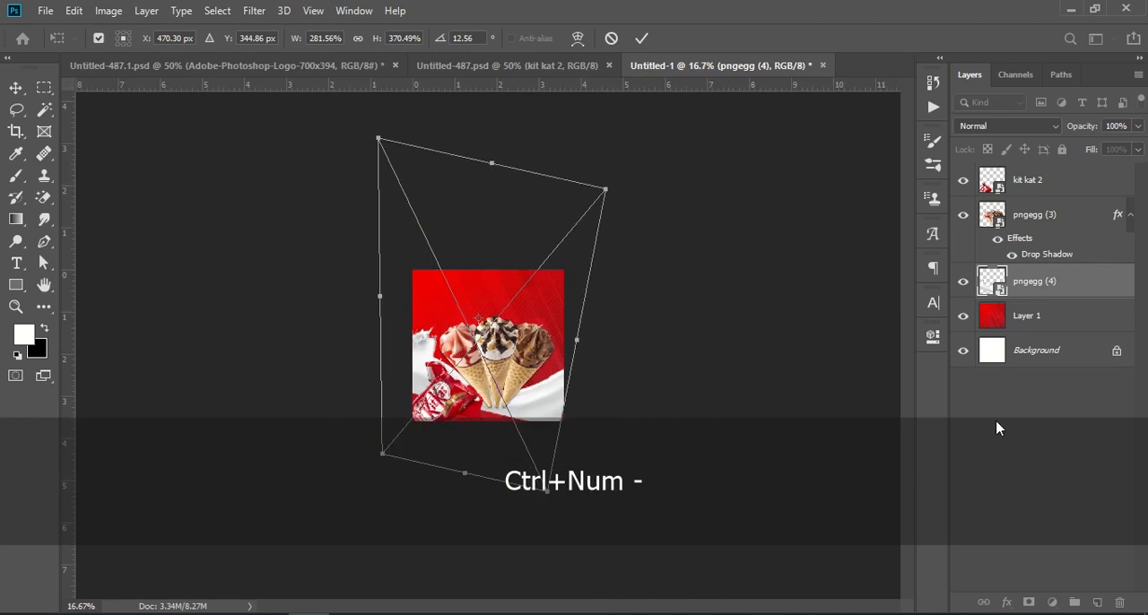
key(shift)
drag(464, 474, 463, 501)
key(ctrl)
drag(380, 313, 398, 307)
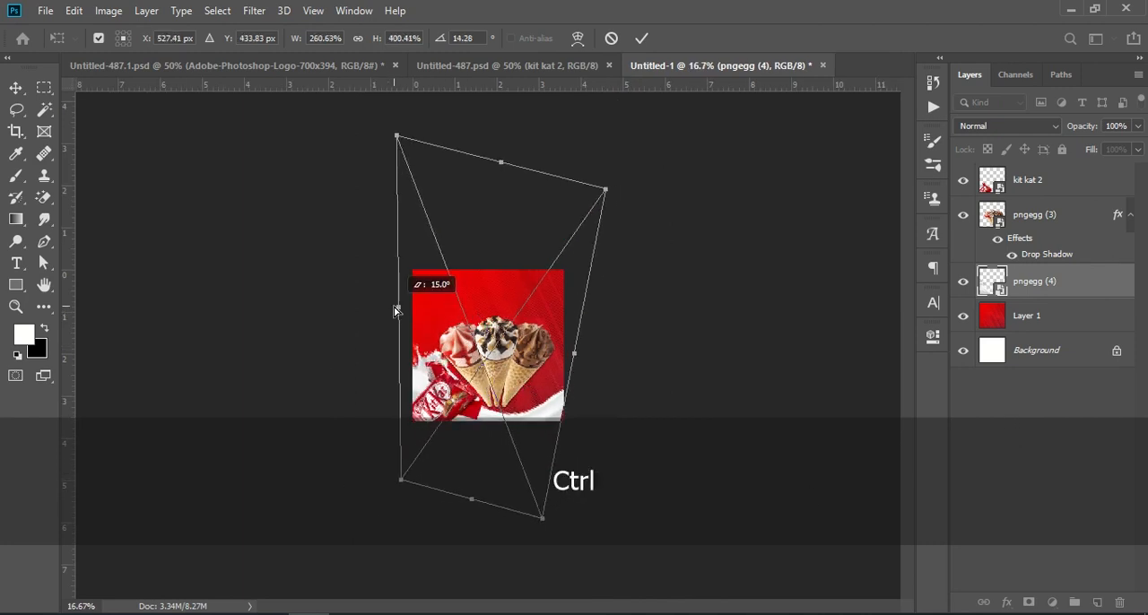
drag(575, 358, 581, 331)
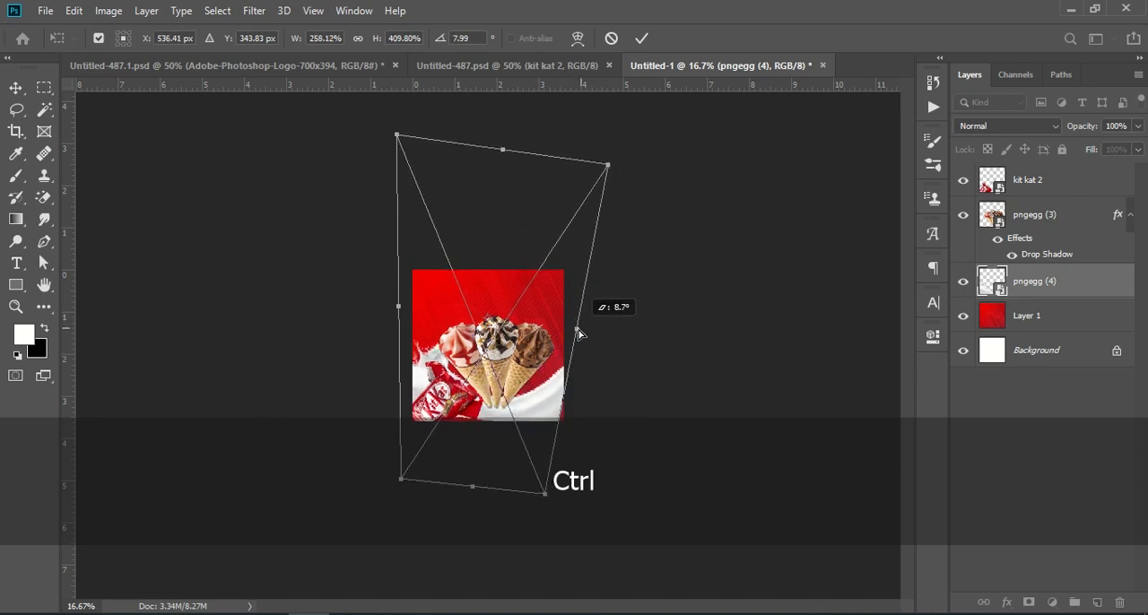
drag(398, 314, 380, 320)
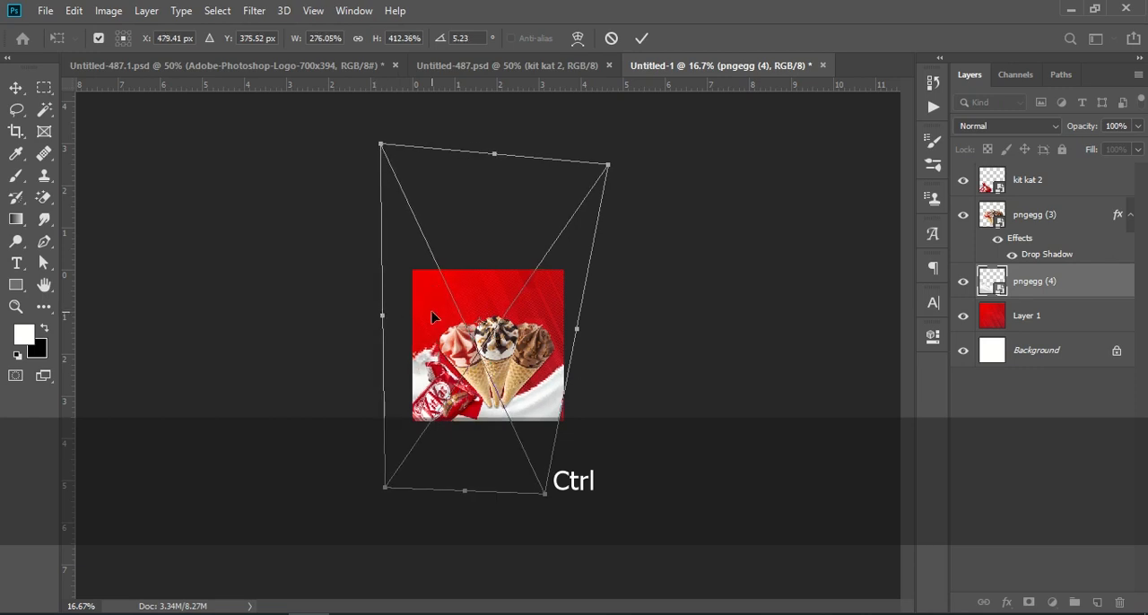
click(1051, 409)
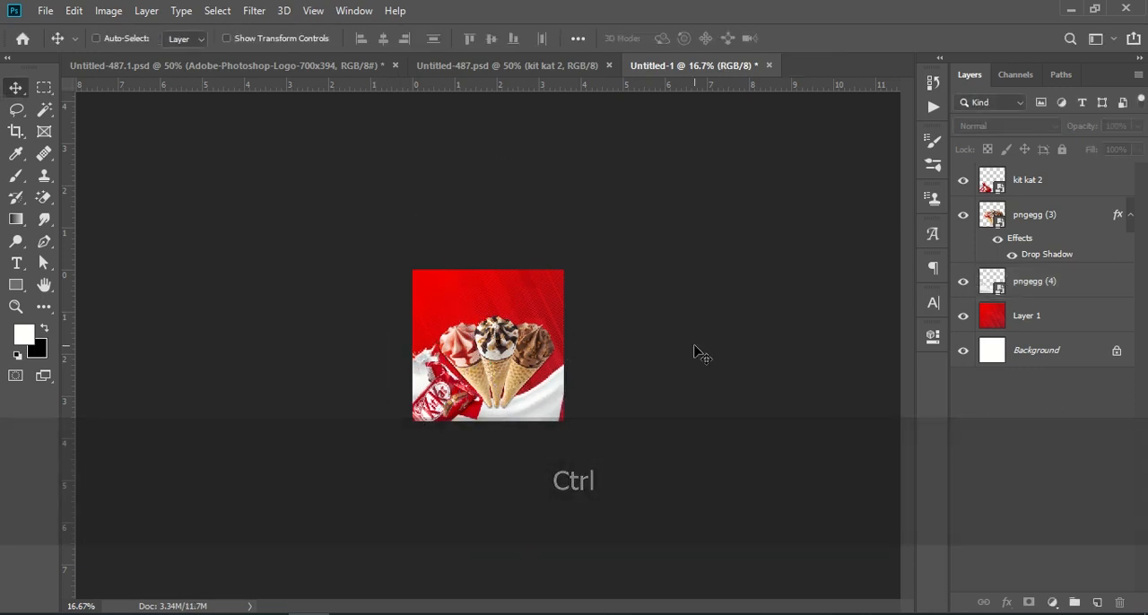
Distort the pngegg (4) milk splash by pulling its lower-right corner slightly outward, commit the transform, and deselect the layer
click(1017, 283)
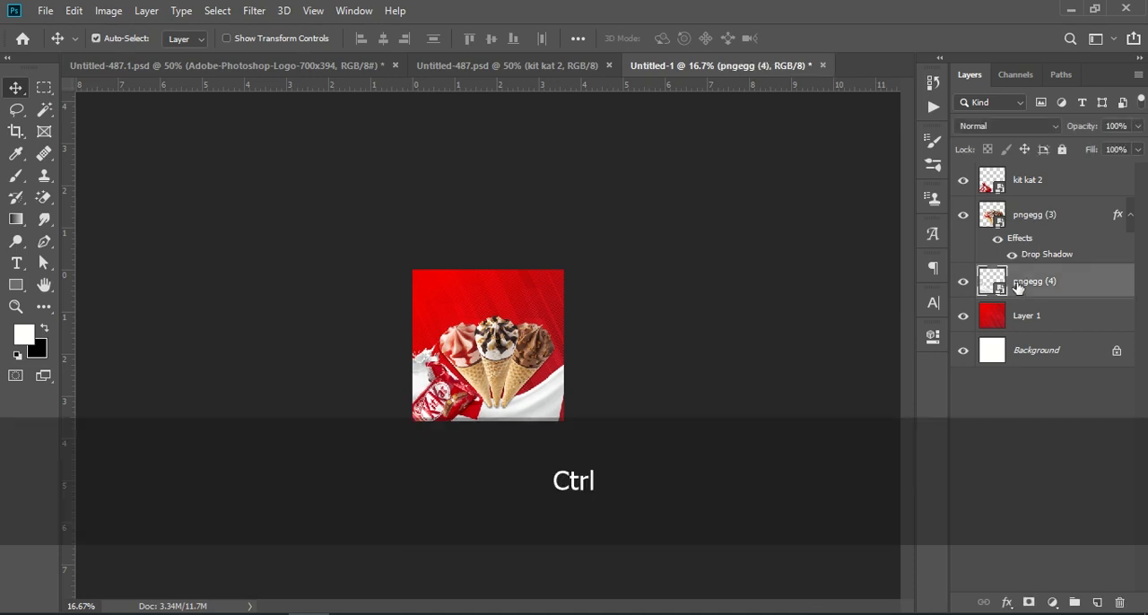
key(ctrl+t)
drag(546, 496, 556, 495)
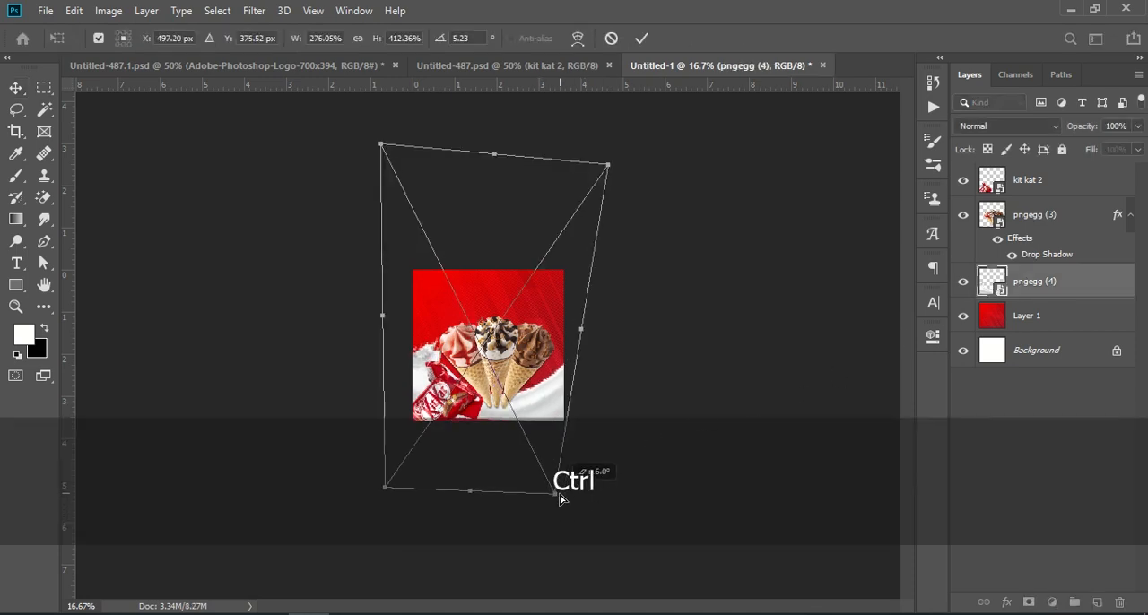
click(642, 39)
key(ctrl+KP_Add)
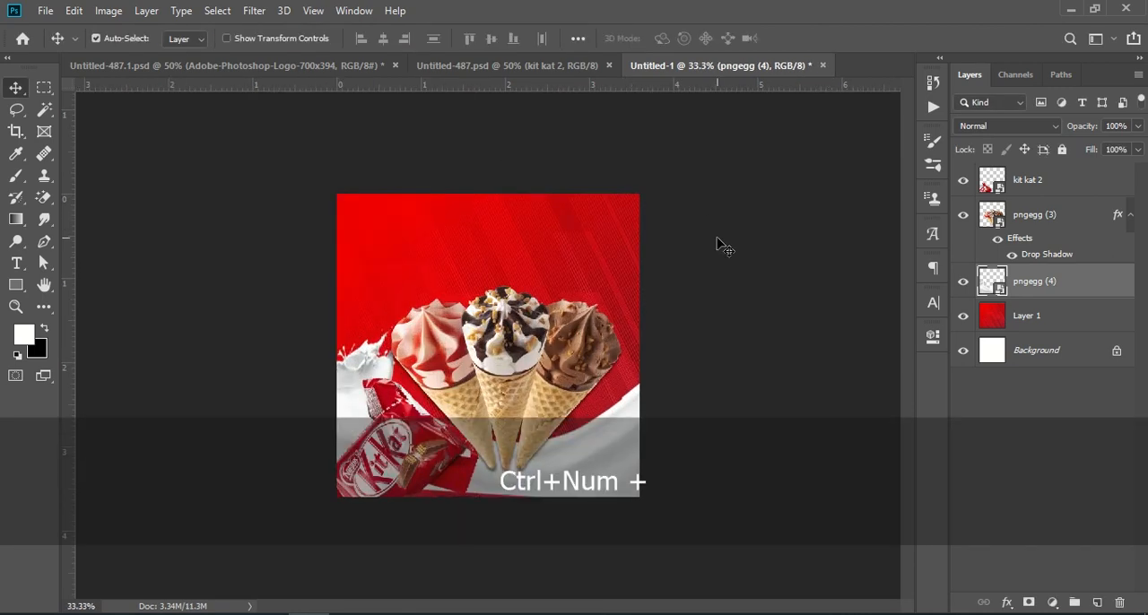
key(ctrl+KP_Add)
mouse_move(486, 328)
mouse_down()
mouse_move(508, 312)
mouse_move(504, 349)
mouse_move(505, 333)
mouse_up()
click(1011, 427)
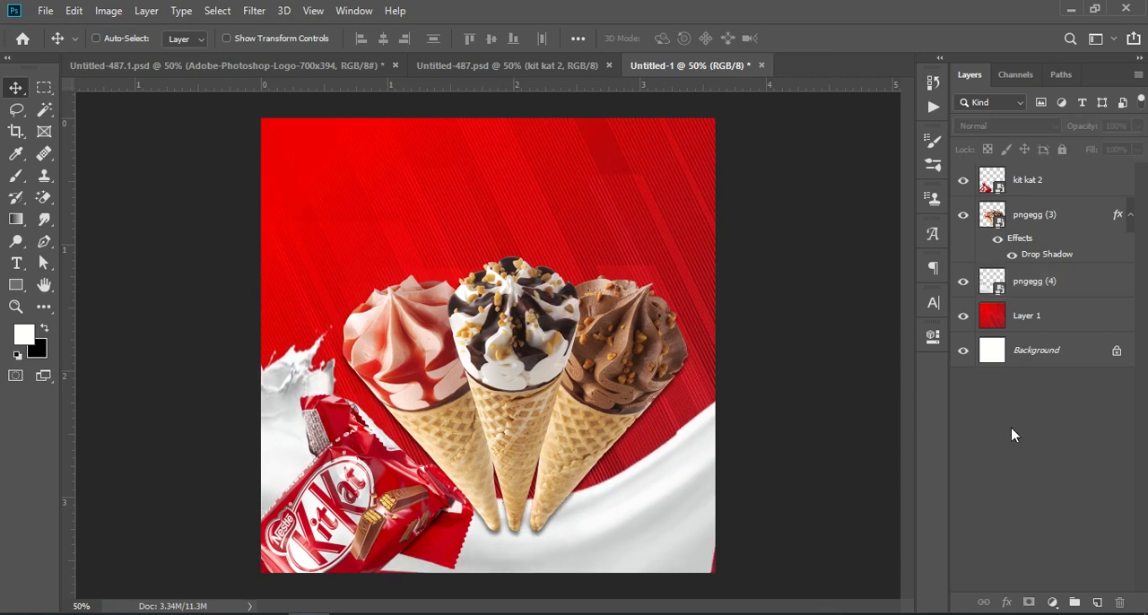
Scale the ice-cream cones on the pngegg (3) layer down about their centre, discarding a narrowing from the left edge only
click(451, 70)
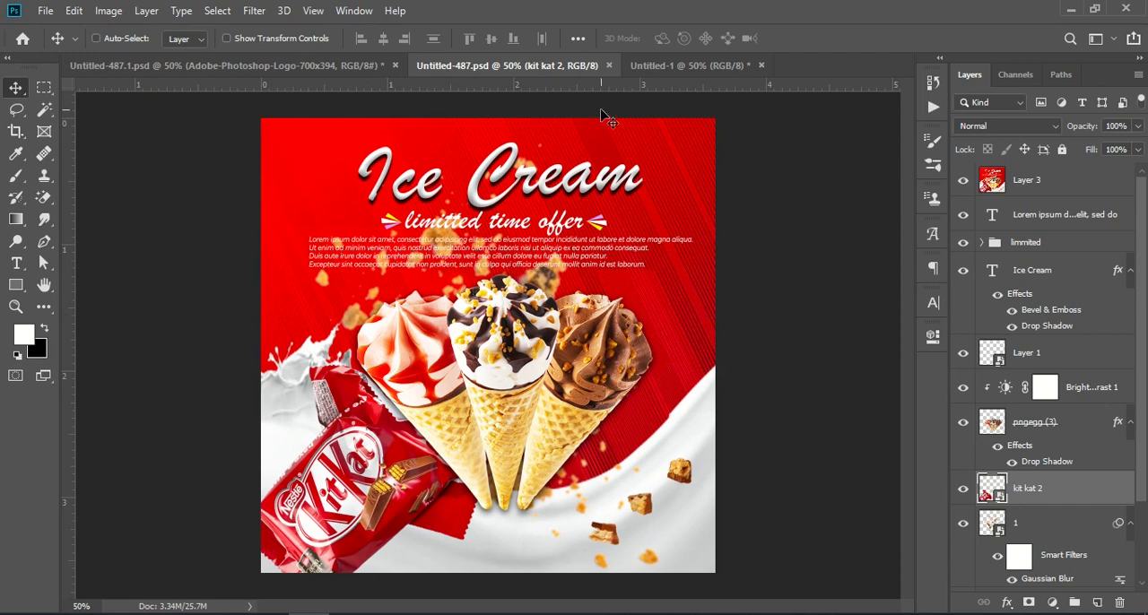
click(658, 70)
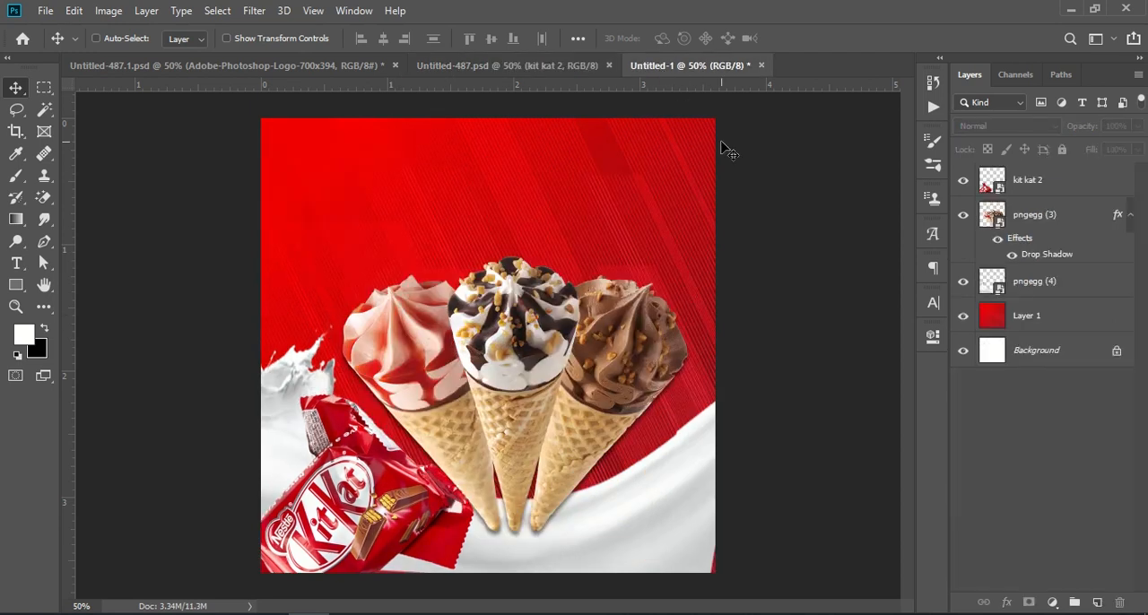
click(1029, 218)
key(ctrl)
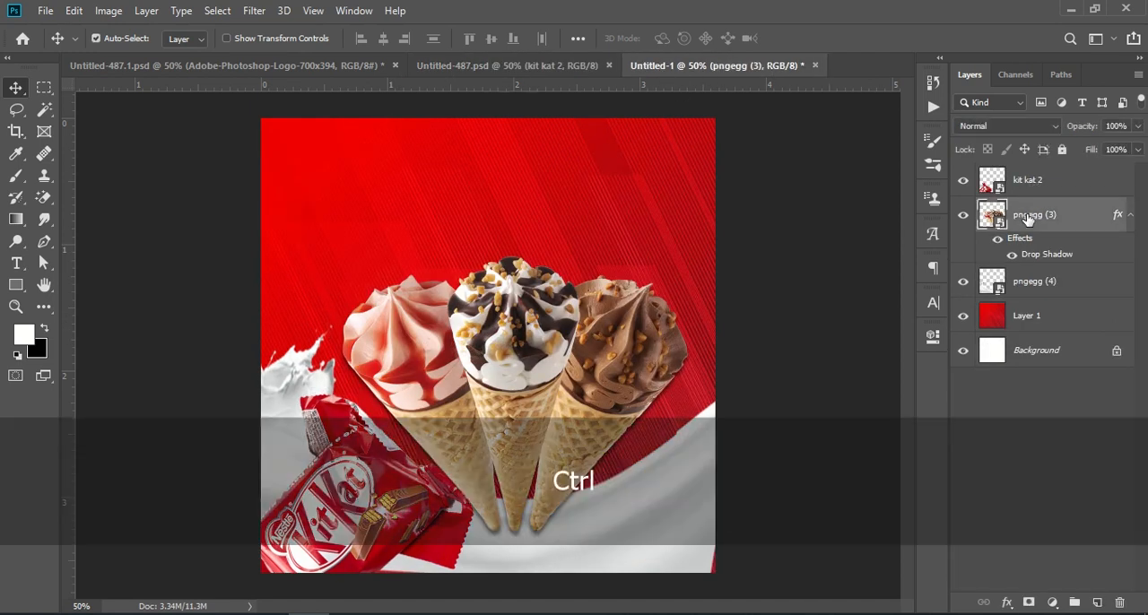
key(ctrl+t)
drag(329, 387, 377, 379)
key(ctrl)
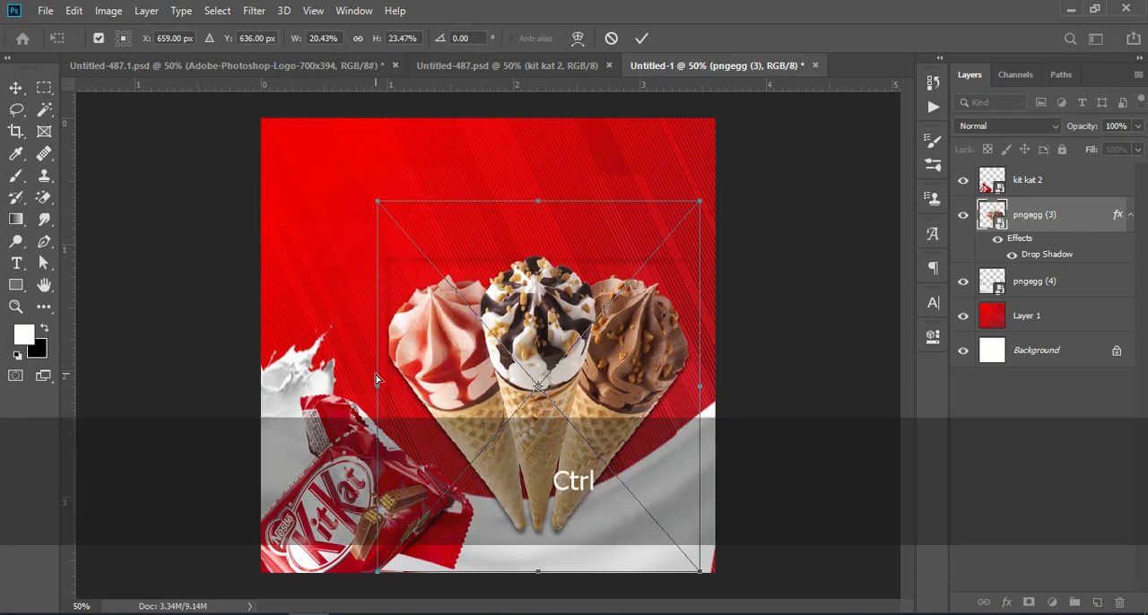
key(ctrl+z)
key(shift)
key(alt)
drag(699, 386, 676, 381)
click(1019, 386)
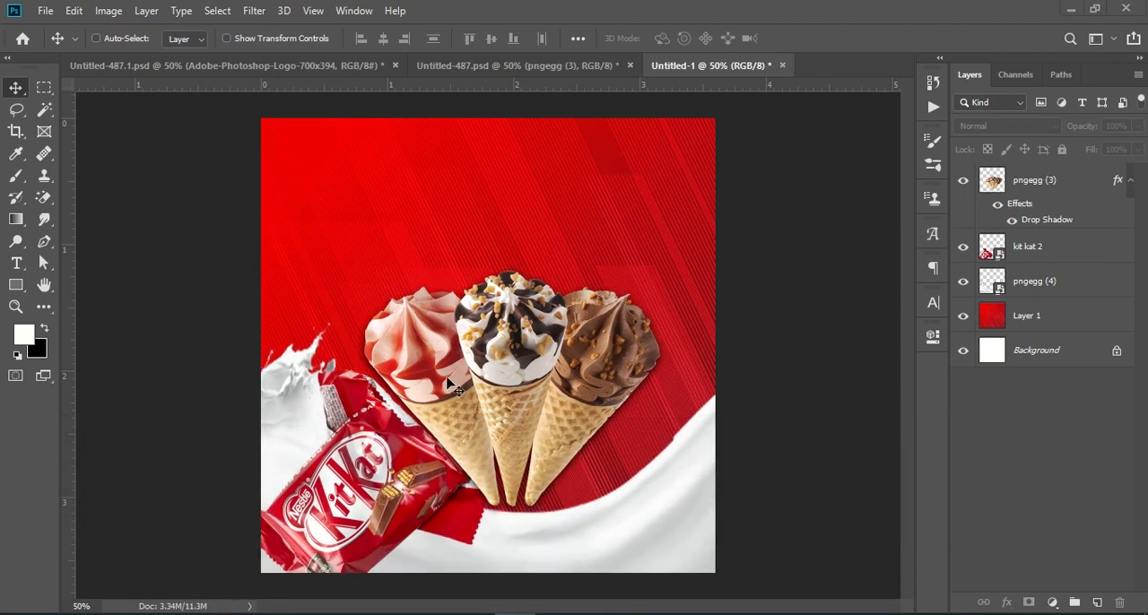
Add a Brightness/Contrast adjustment layer above pngegg (3) with brightness 16 and contrast 12
key(ctrl)
key(ctrl+KP_Subtract)
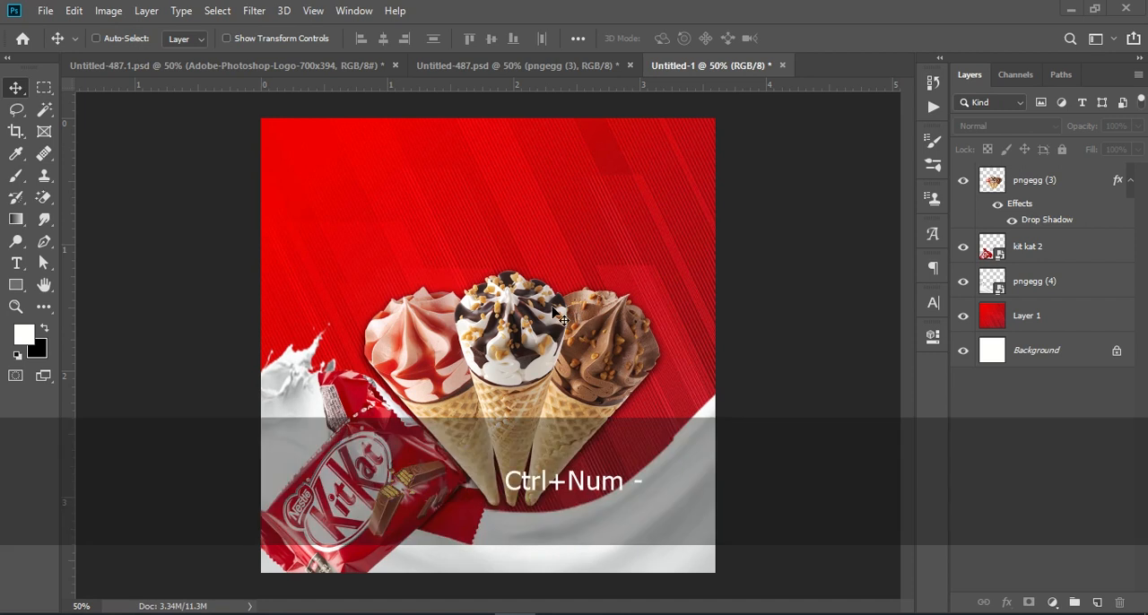
click(478, 66)
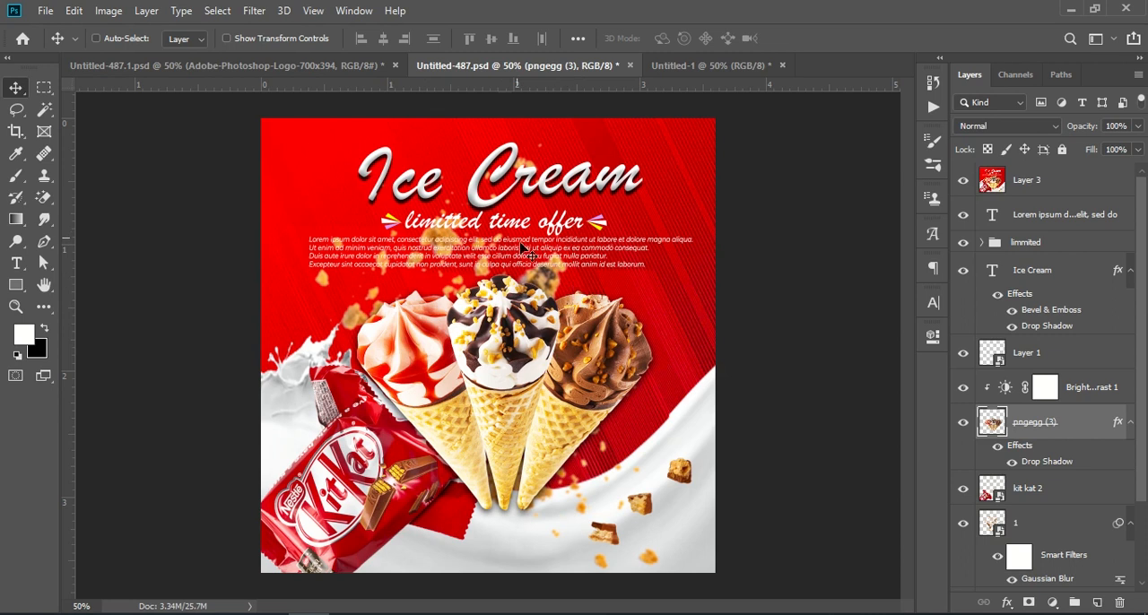
click(680, 70)
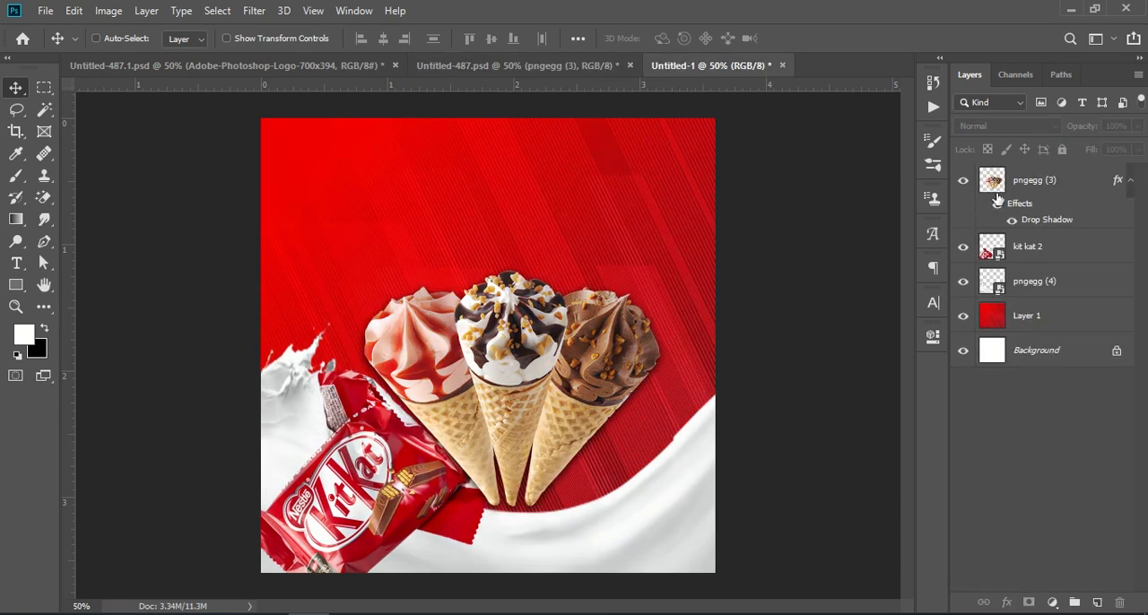
click(999, 199)
click(964, 182)
click(964, 182)
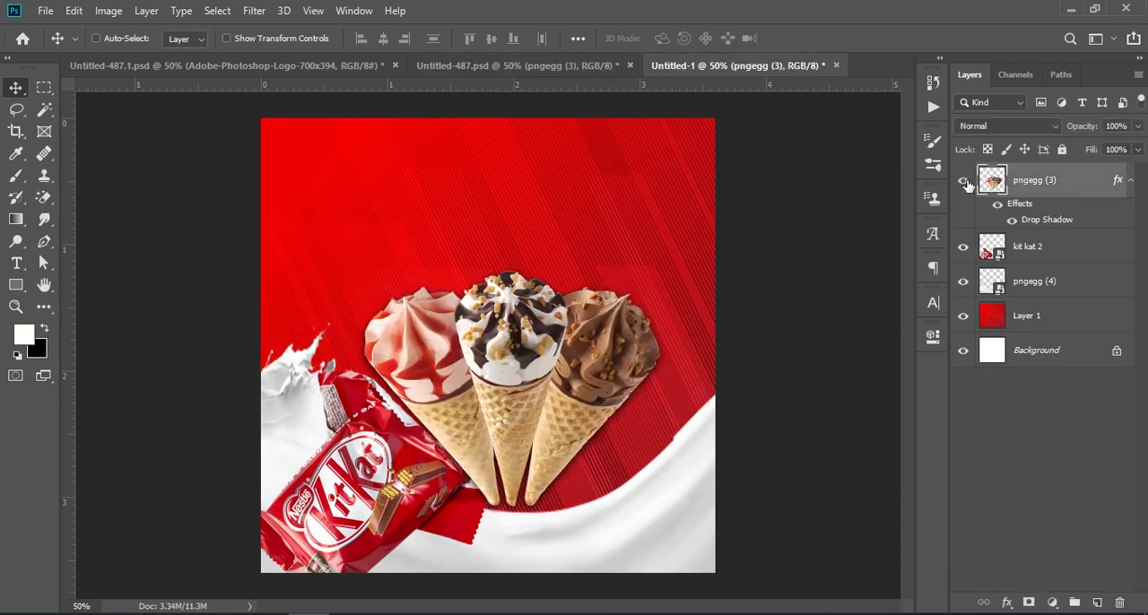
click(1053, 601)
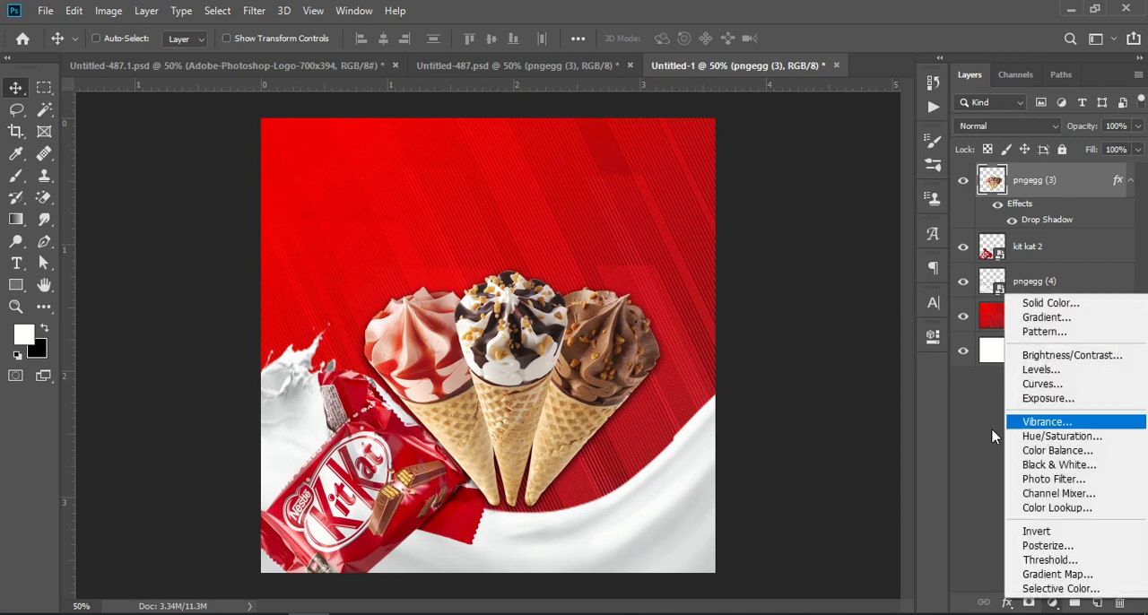
click(1063, 354)
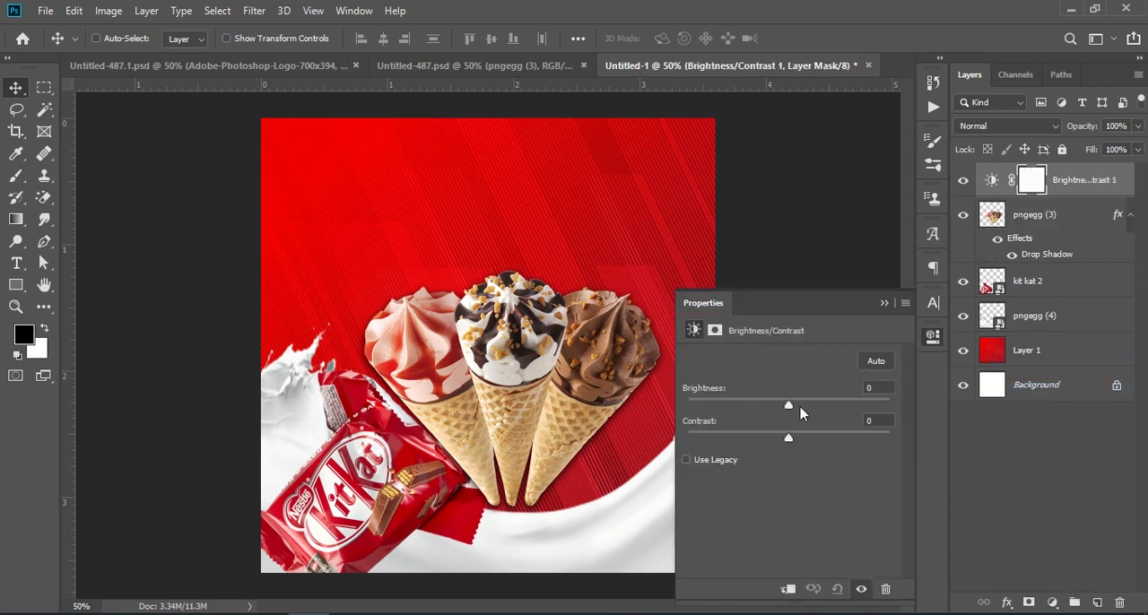
drag(793, 410, 800, 440)
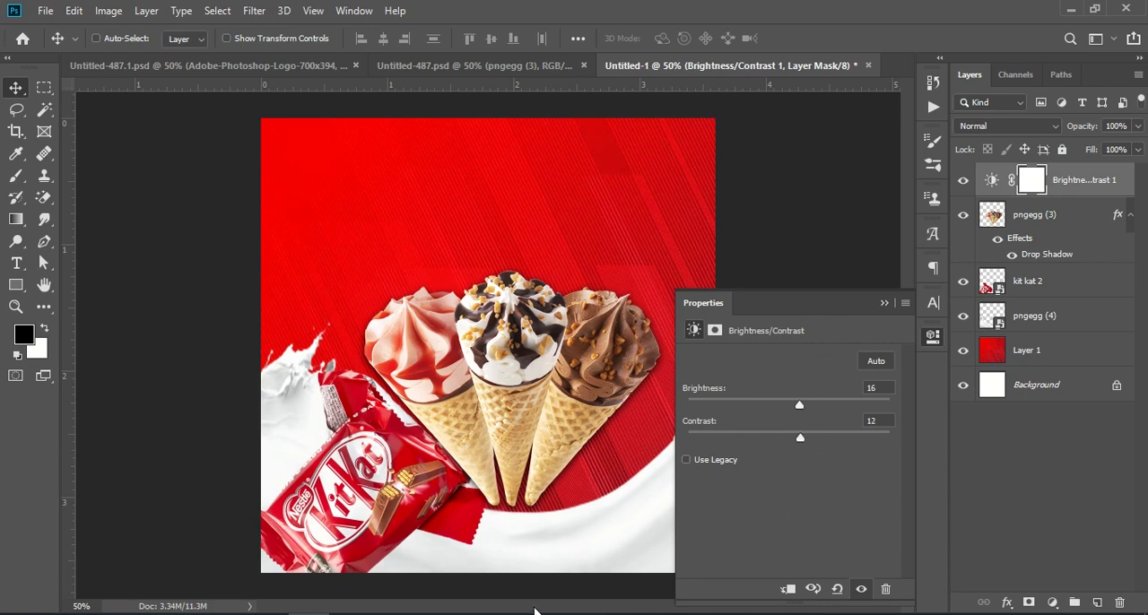
Clip the Brightness/Contrast adjustment to the pngegg (3) layer and set brightness to 40 and contrast to 17
click(790, 590)
drag(801, 408, 820, 405)
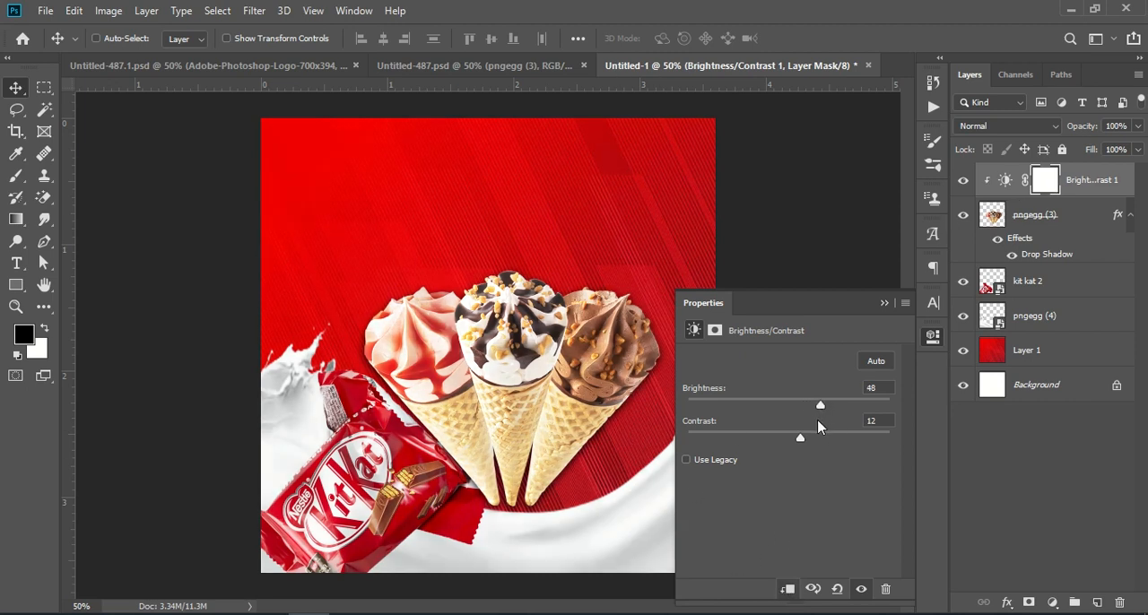
drag(807, 443, 813, 410)
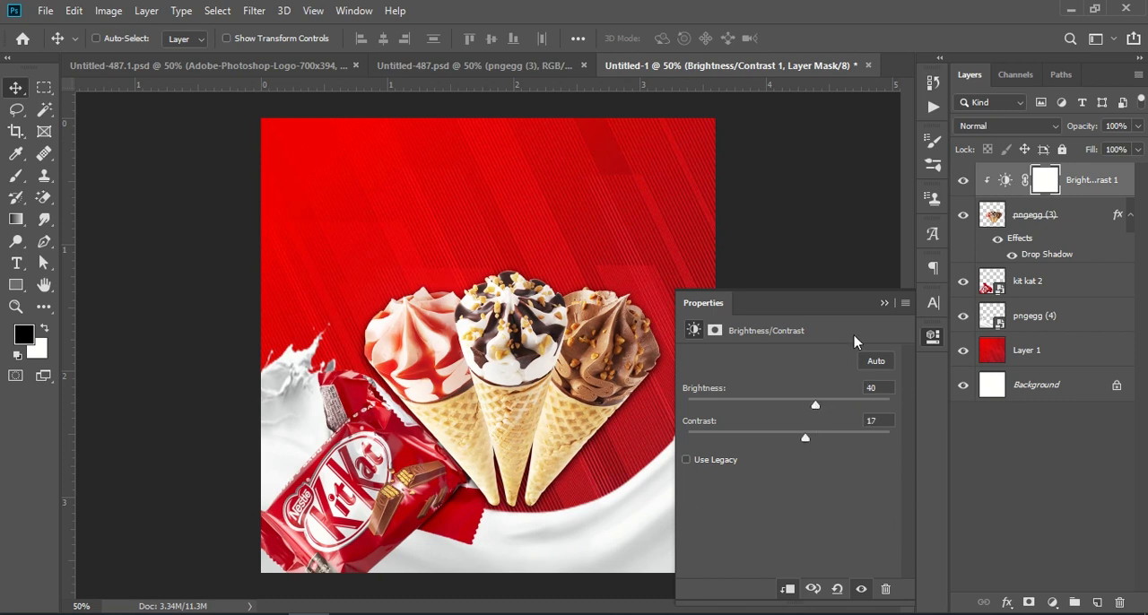
click(884, 303)
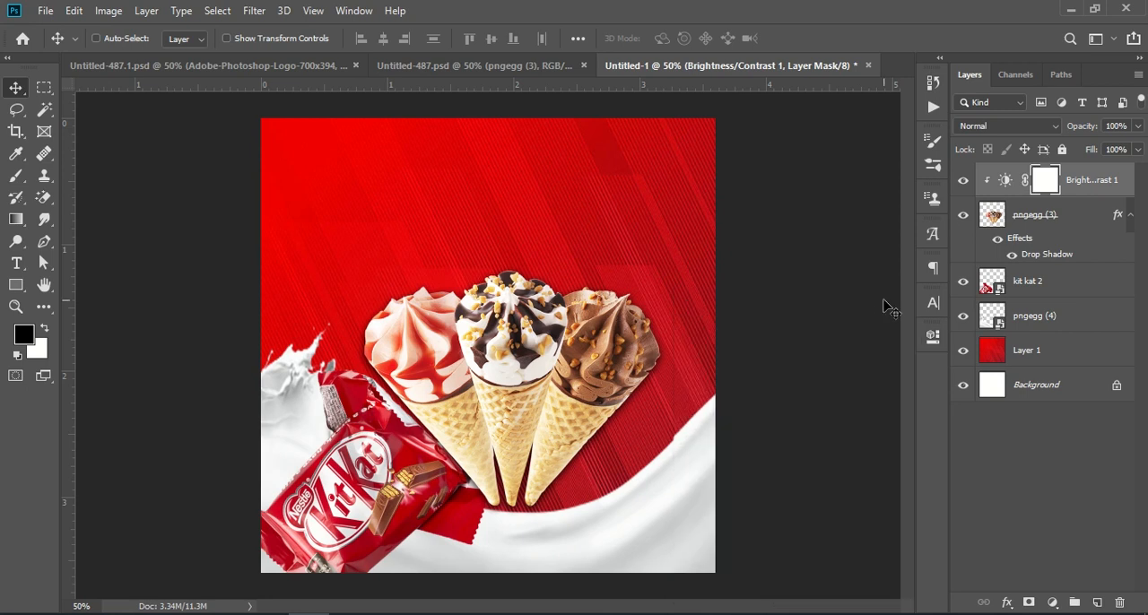
Copy the Ice Cream title text layer from Untitled-487.psd into Untitled-1, placing it above the cones near the banner's upper edge
click(520, 68)
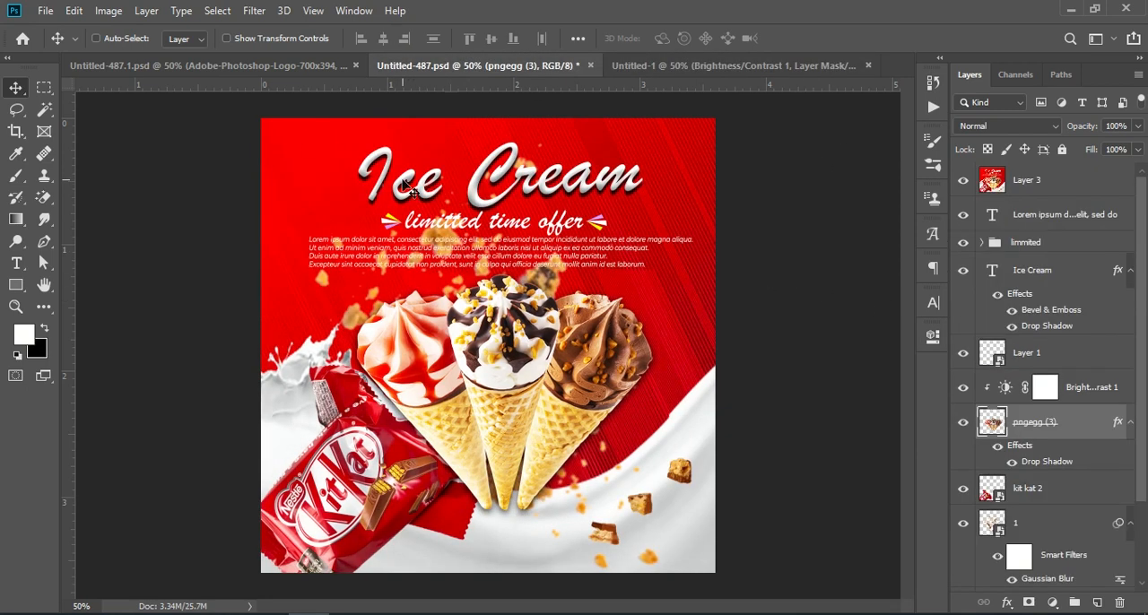
click(1051, 275)
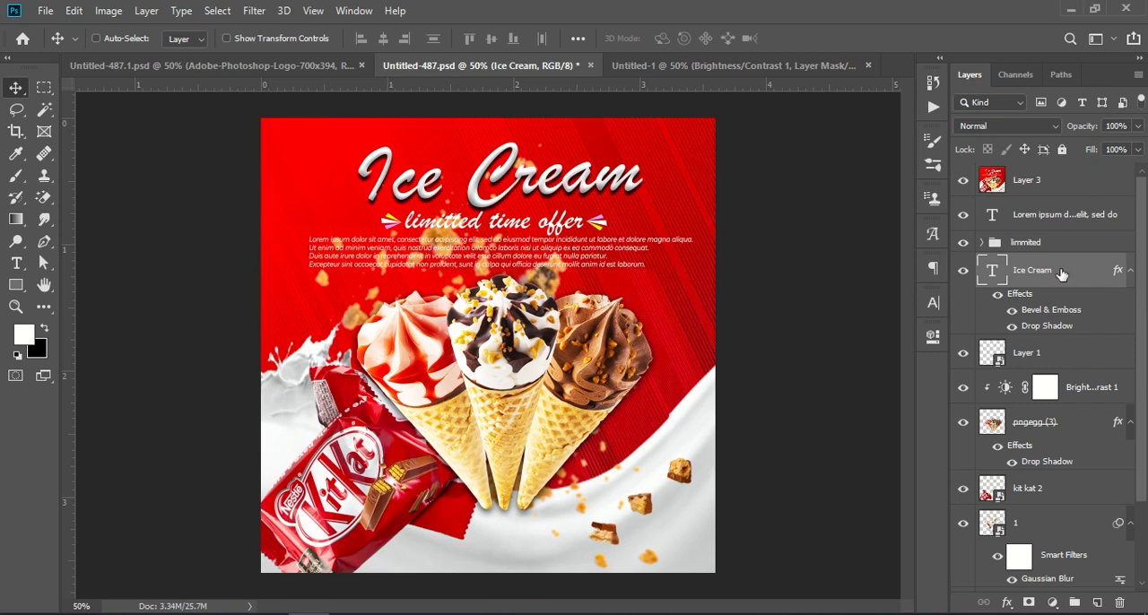
drag(1046, 275, 554, 170)
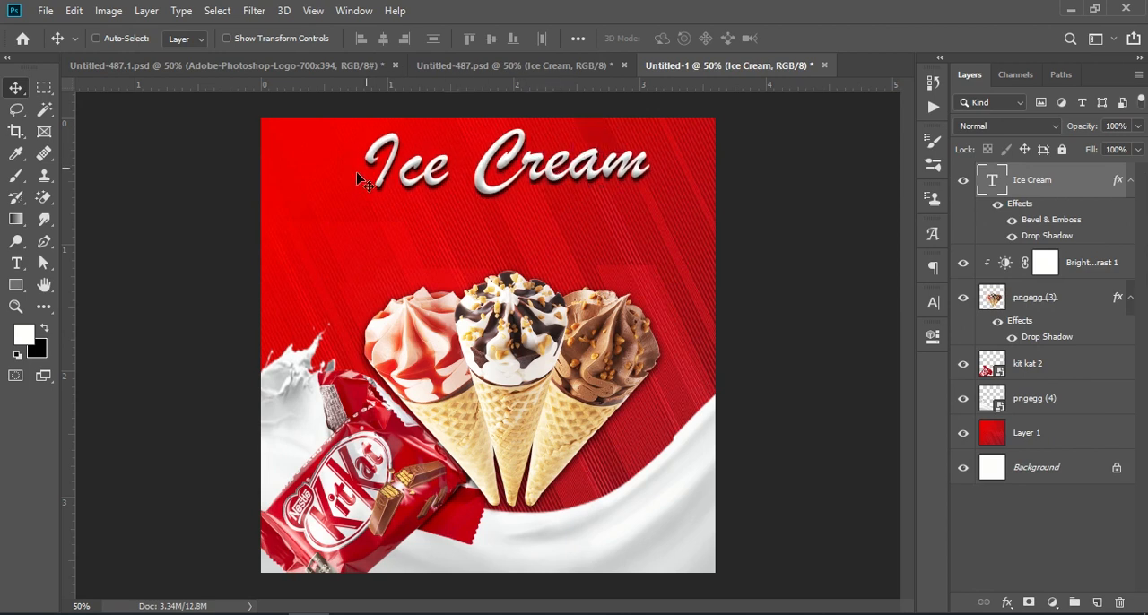
Open the Ice Cream title for text editing, examine its font, style and size settings, and finish editing
click(16, 262)
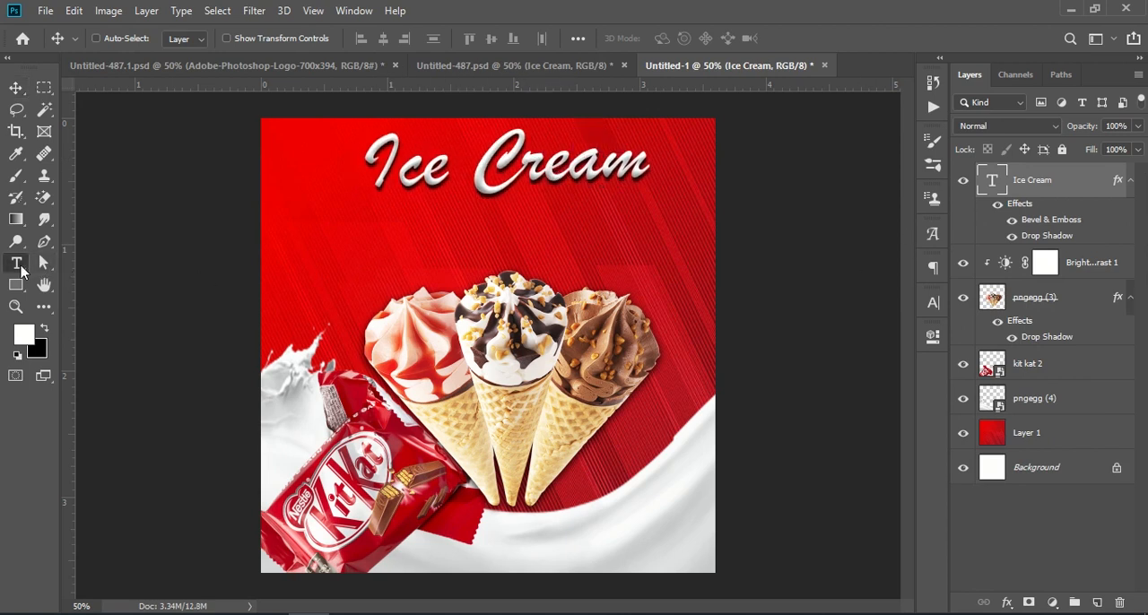
click(541, 163)
key(Delete)
key(Delete)
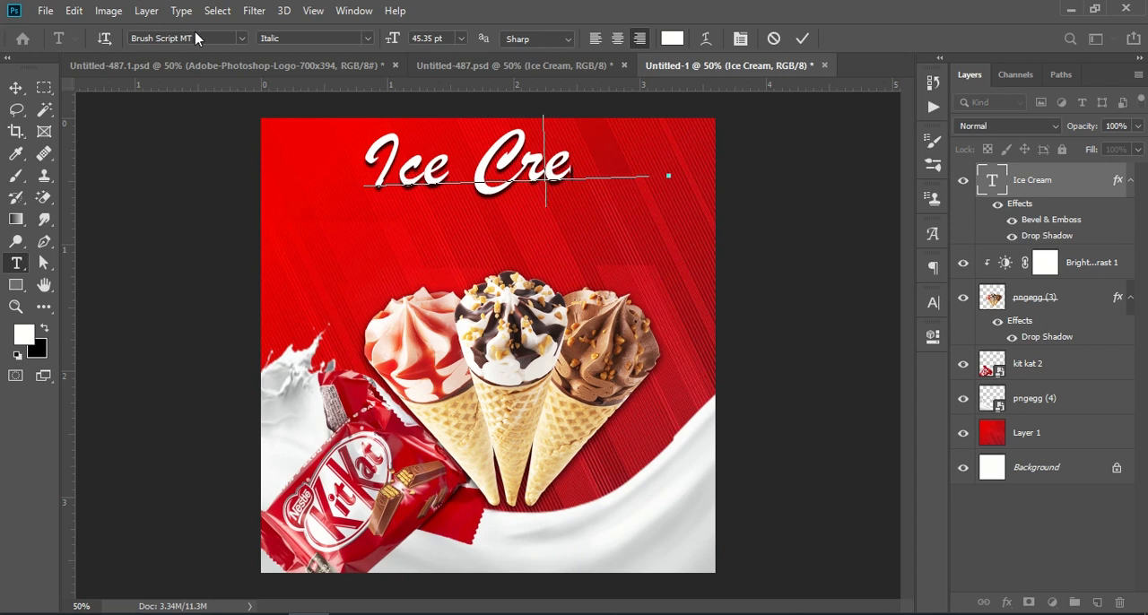
click(805, 39)
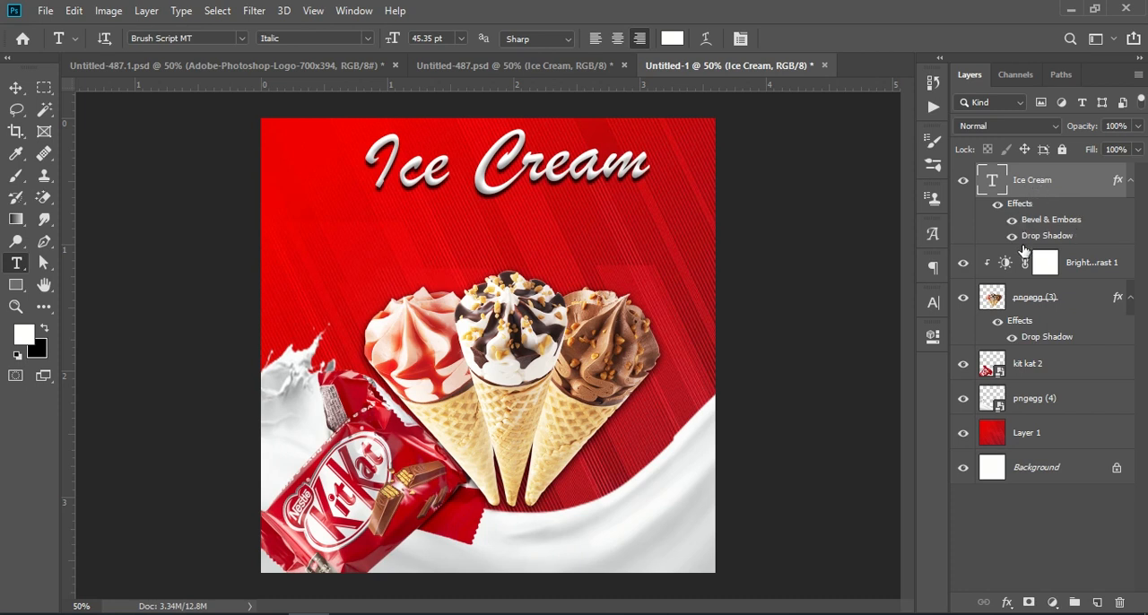
Review the Bevel & Emboss structure and shading settings of the Ice Cream title's layer style and close the settings
click(1009, 601)
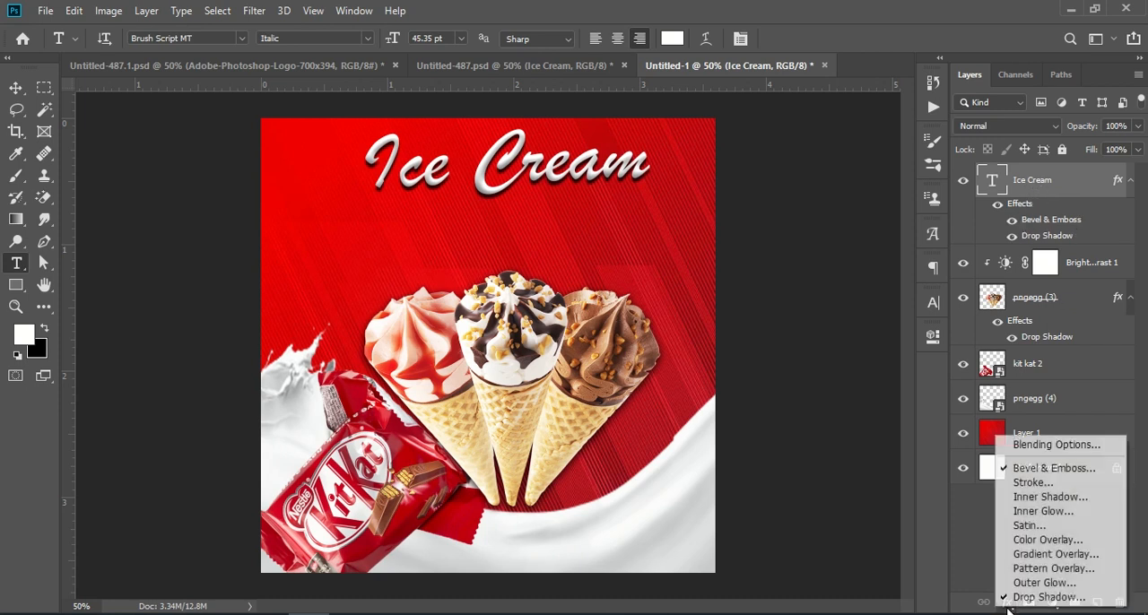
click(1053, 472)
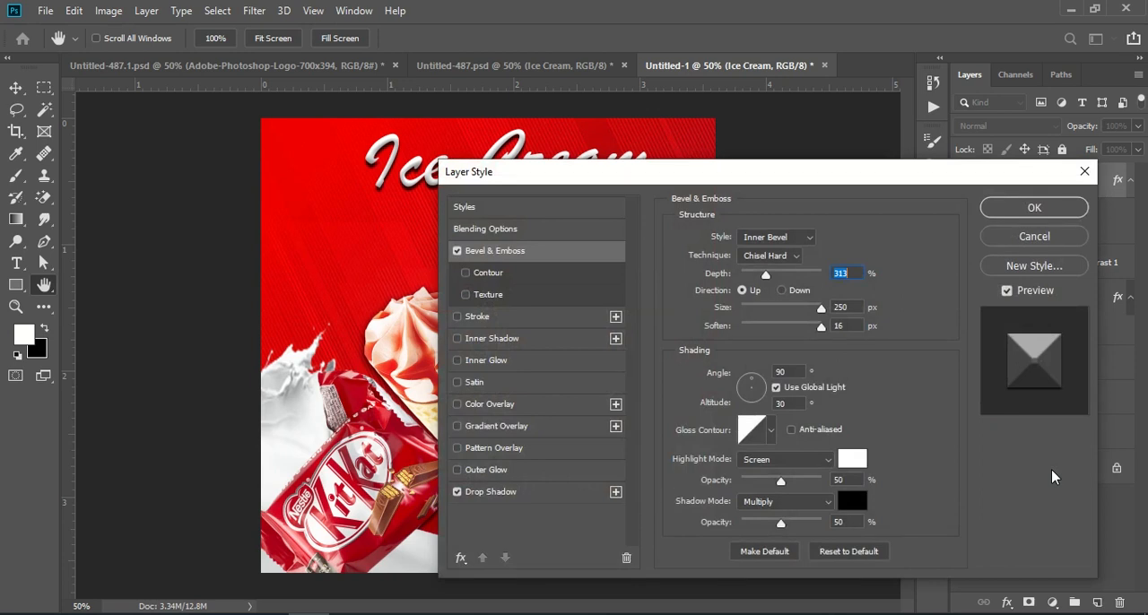
drag(835, 182, 949, 128)
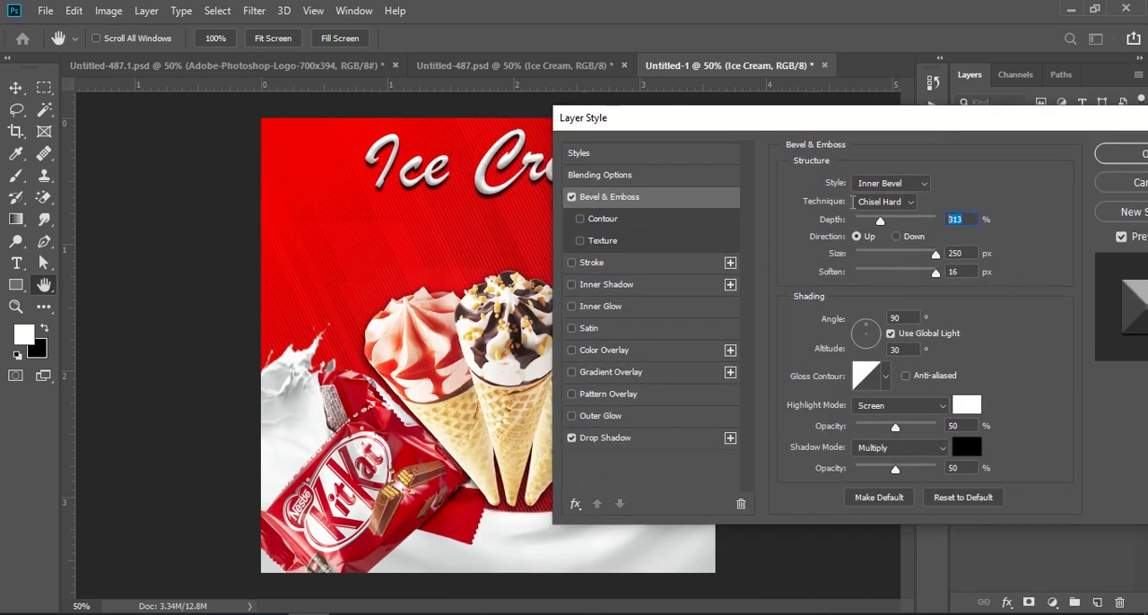
key(Tab)
key(Tab)
key(Tab)
key(Tab)
click(958, 469)
drag(867, 125, 657, 151)
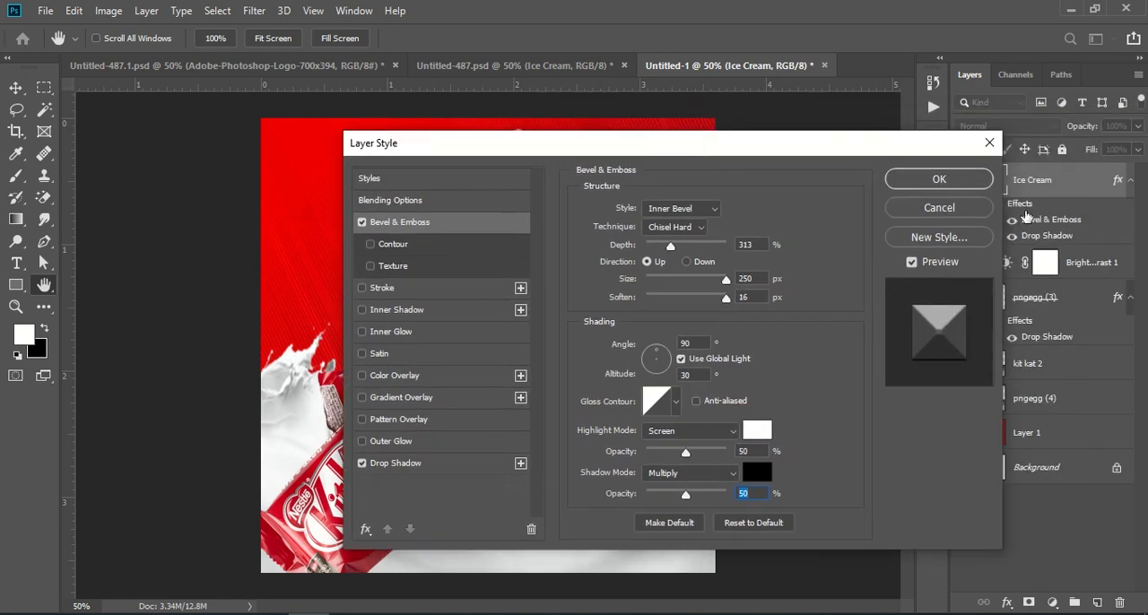
click(965, 182)
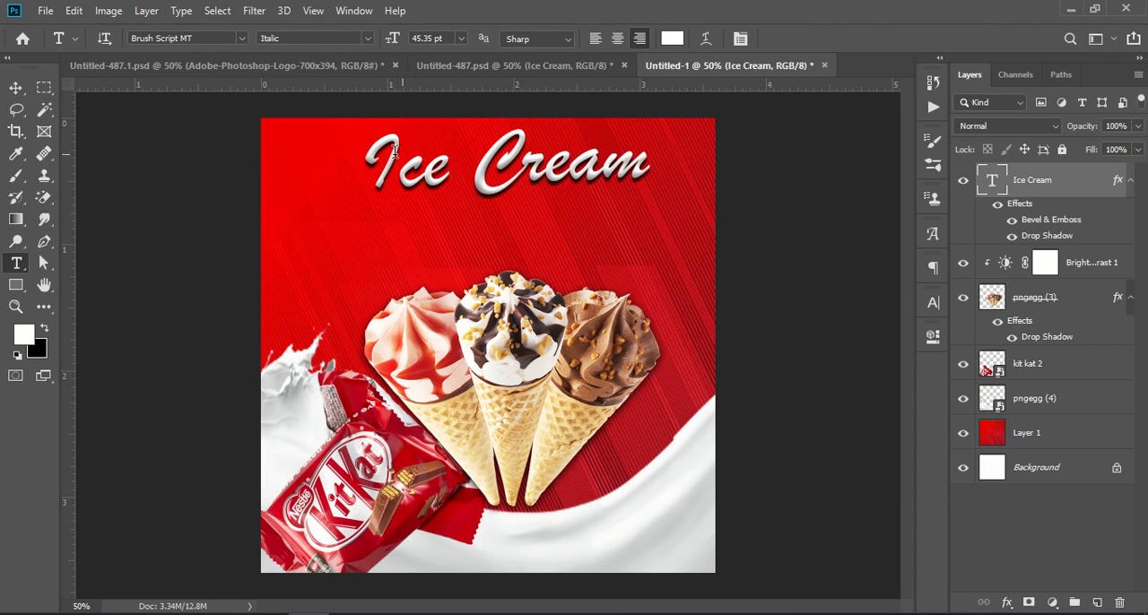
Copy the limmited group from Untitled-487.psd into Untitled-1, placing the limited-time-offer line just beneath the Ice Cream title
click(484, 65)
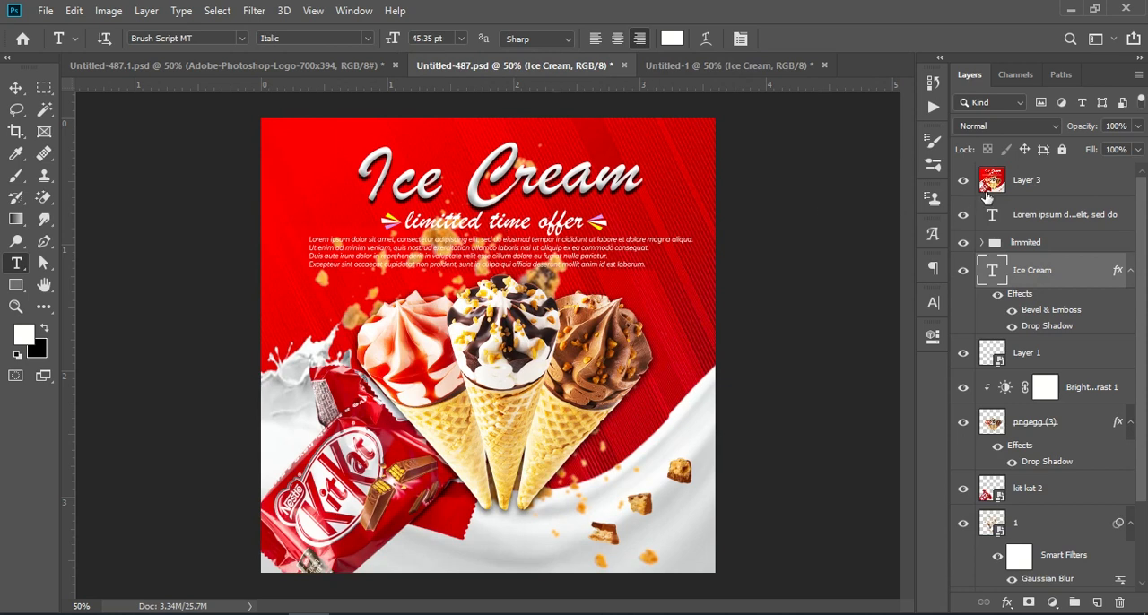
click(1033, 250)
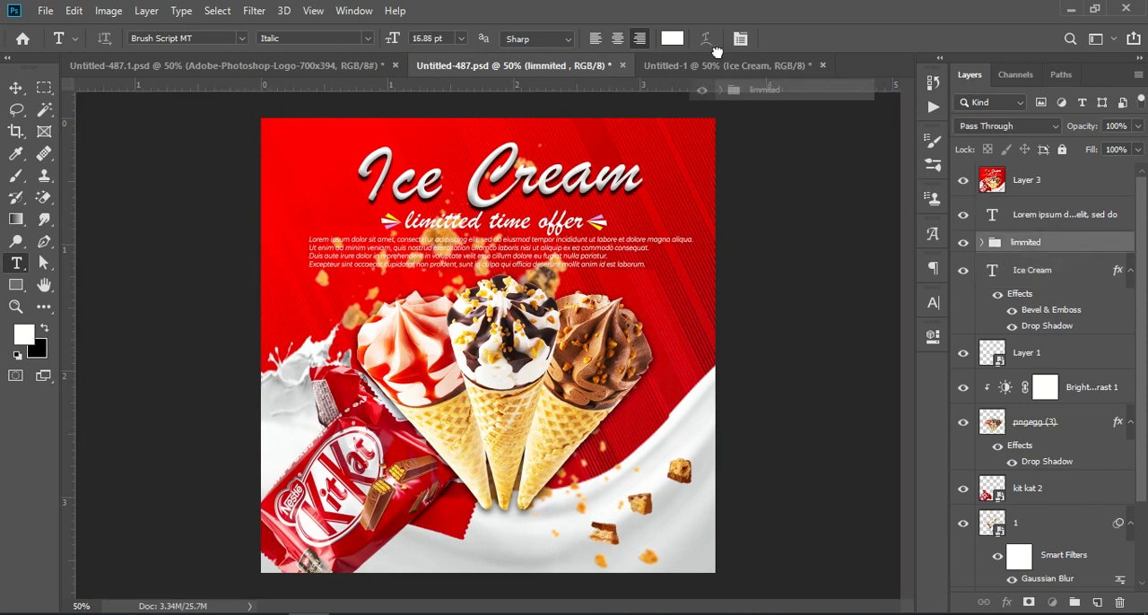
drag(663, 27, 499, 210)
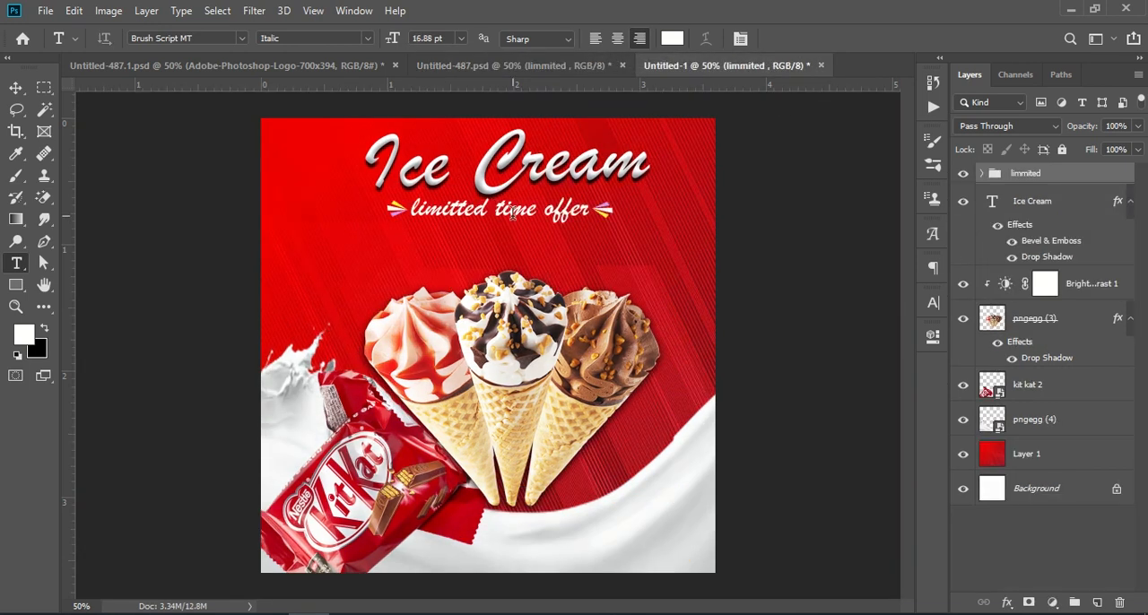
Copy the Lorem ipsum paragraph layer from Untitled-487.psd into Untitled-1, placing it between the offer line and the cones
click(16, 87)
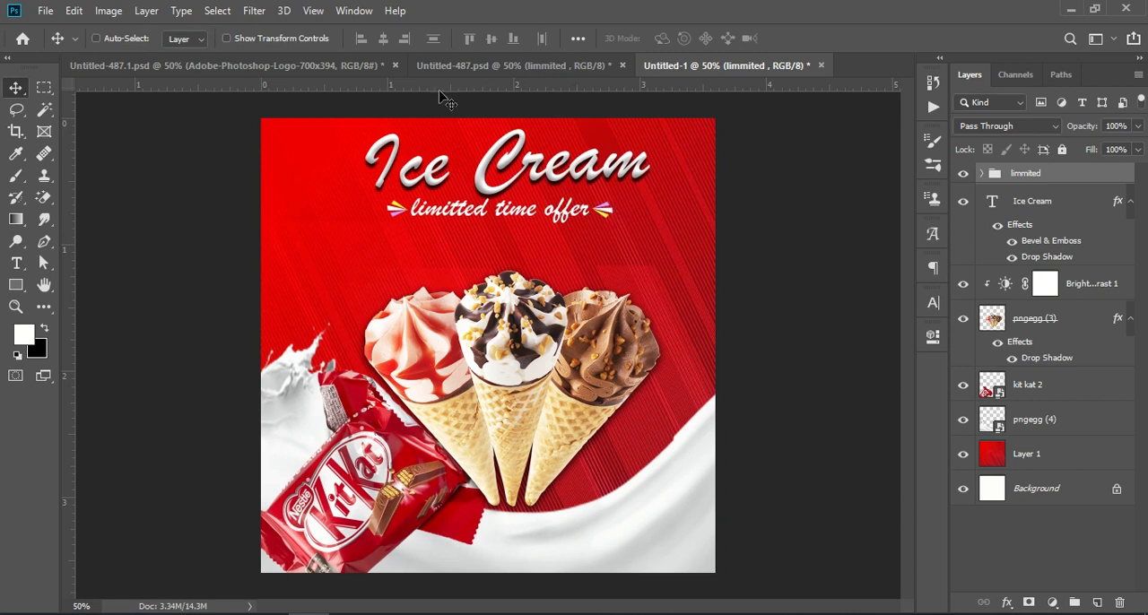
click(497, 66)
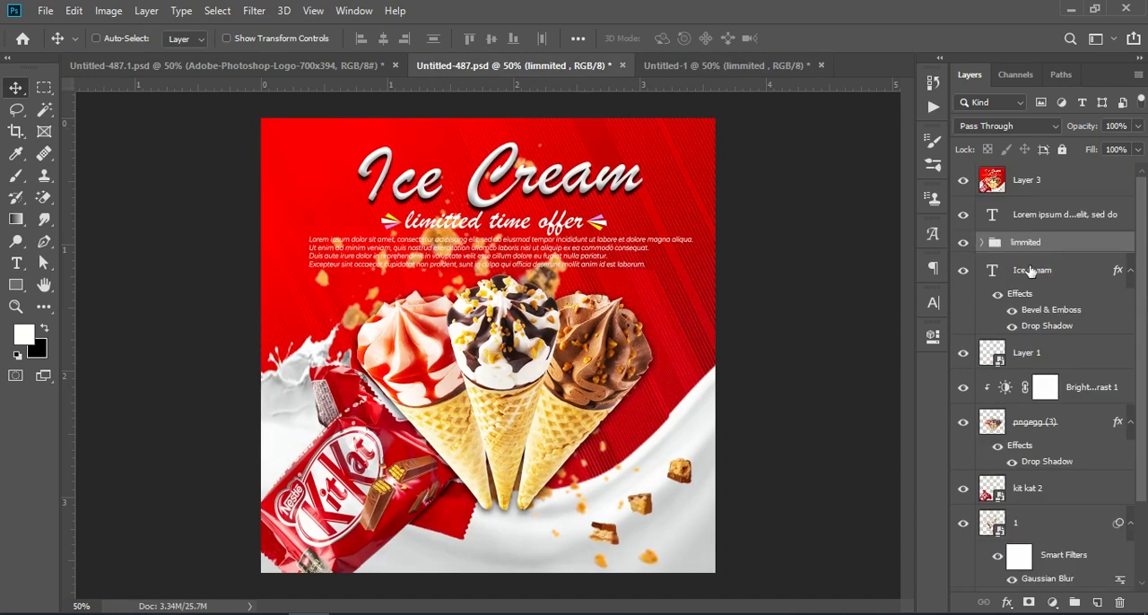
click(1065, 216)
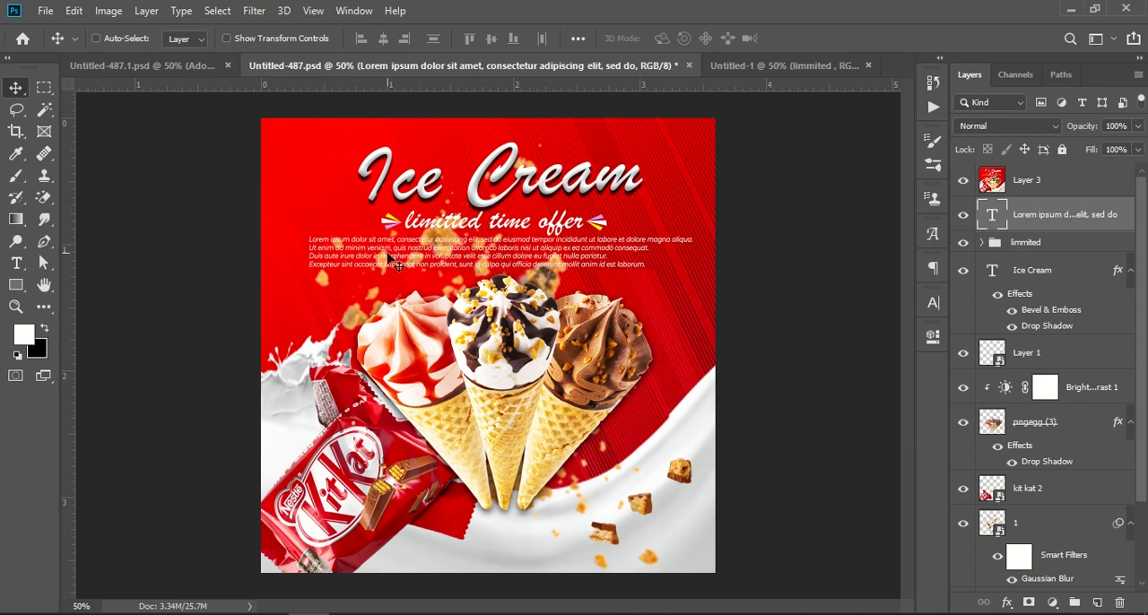
drag(1074, 218, 538, 243)
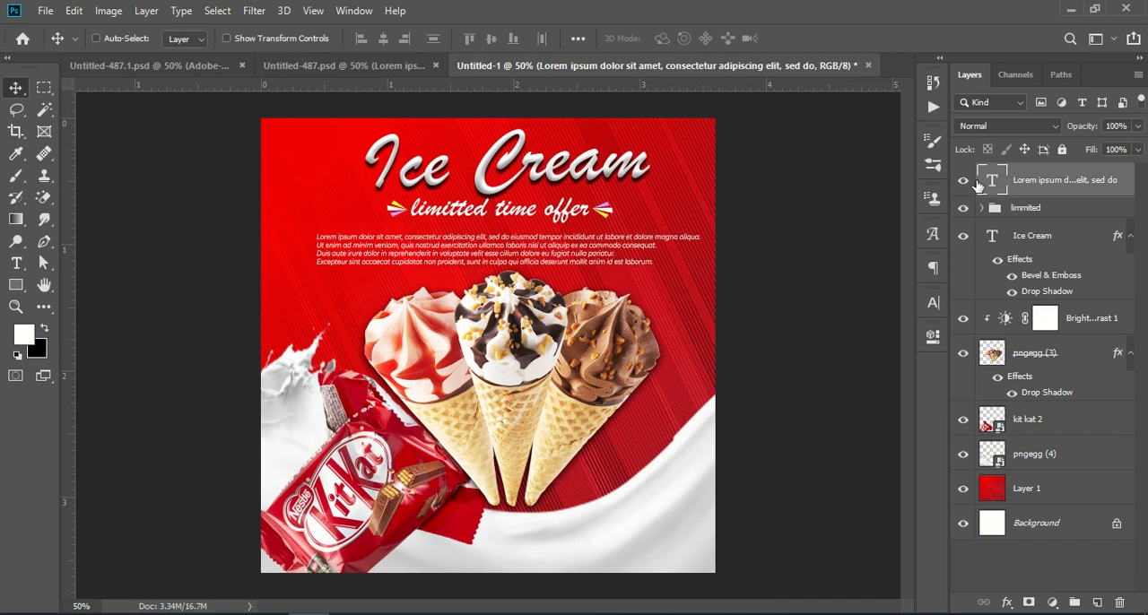
Nudge the limmited group and Ice Cream title together down and left to X 576.09 px, Y 153.08 px, and commit the transform
click(1043, 208)
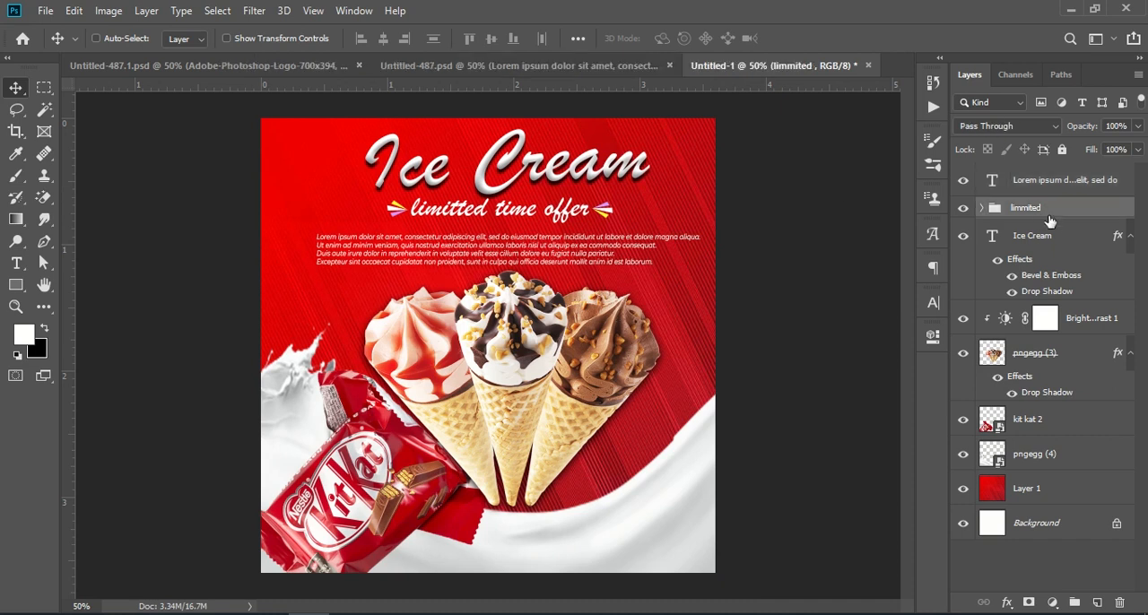
shift+click(1045, 235)
key(ctrl)
key(ctrl+t)
key(Down)
key(Down)
key(Down)
key(Down)
key(Down)
key(Down)
key(Down)
key(Down)
key(Down)
key(Down)
key(Down)
key(Down)
key(Down)
key(Down)
key(Down)
key(Down)
key(Down)
key(Down)
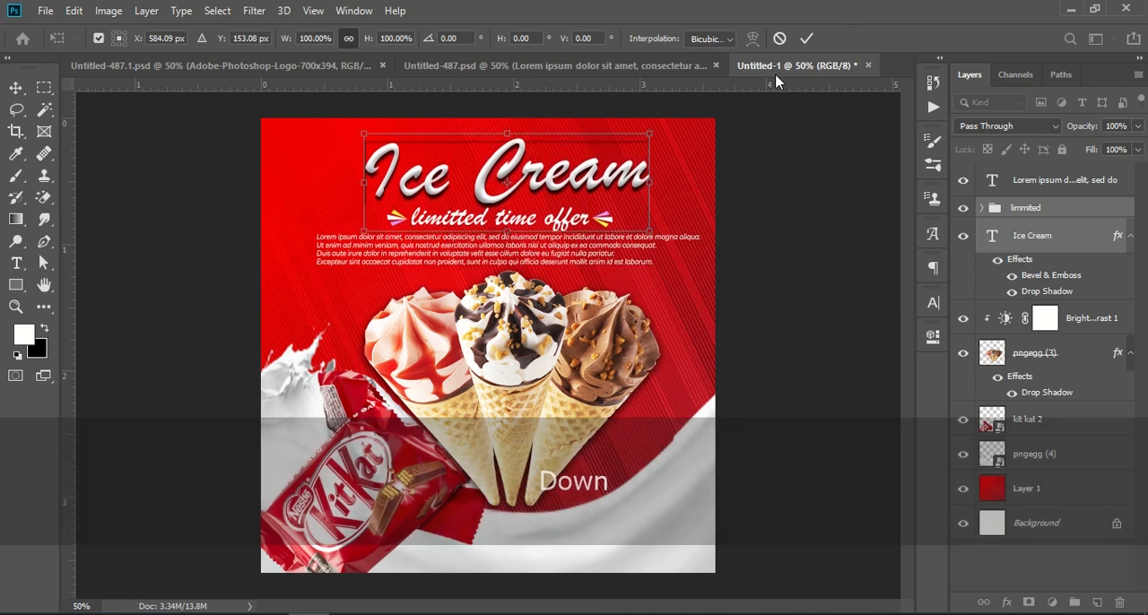
key(Left)
key(Left)
key(Left)
key(Left)
key(Left)
key(Left)
key(Left)
key(Left)
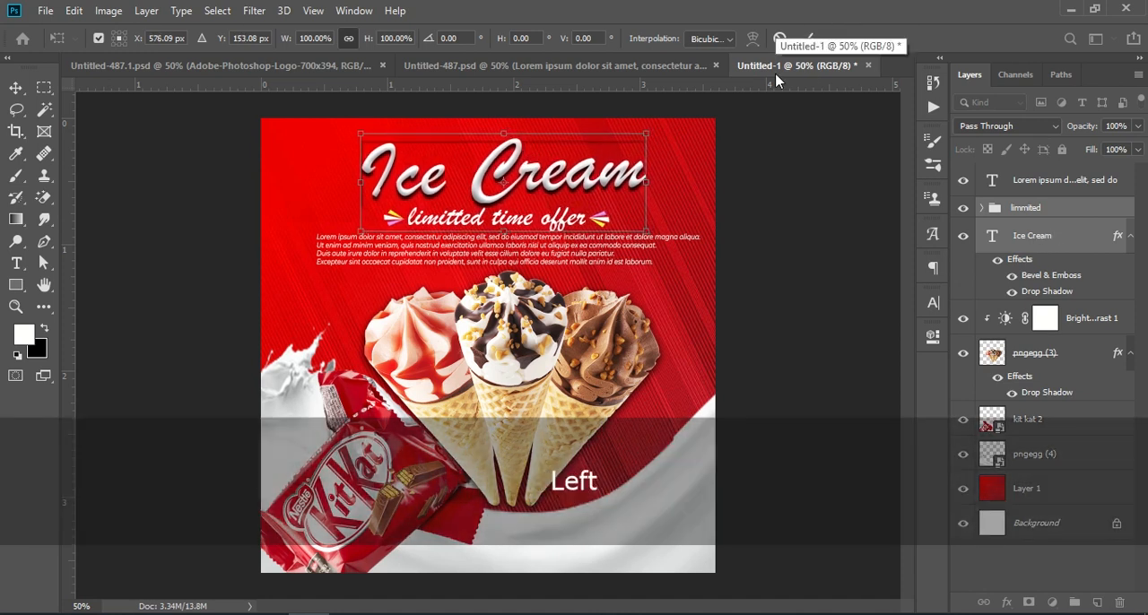
click(807, 38)
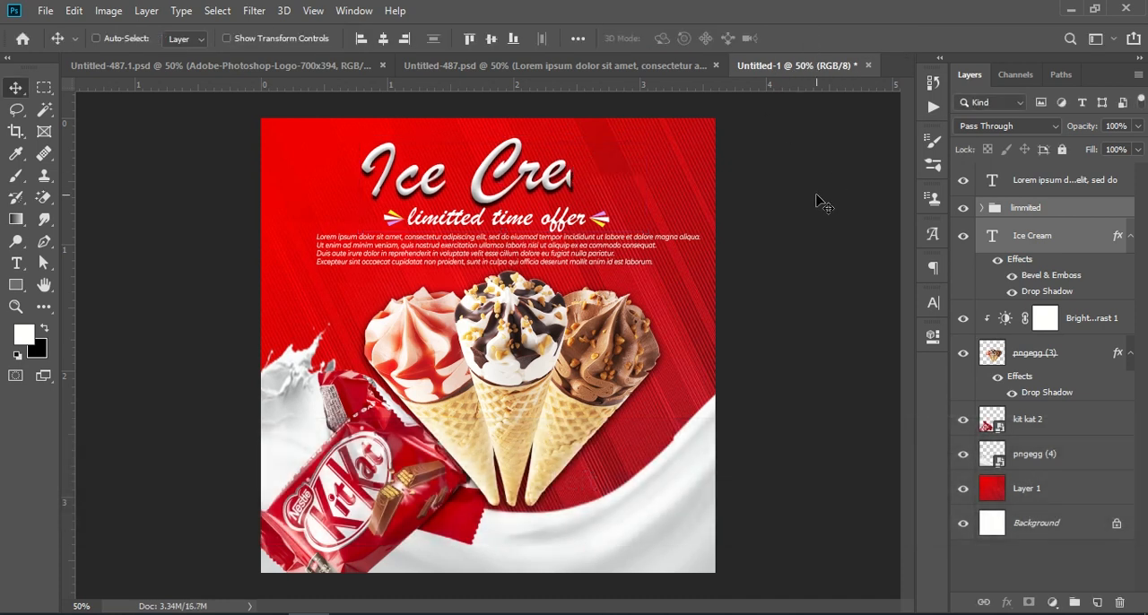
Refresh the cut-off display of the Ice Cream title by reopening its text for editing and committing it
key(ctrl+KP_Subtract)
key(ctrl+KP_Add)
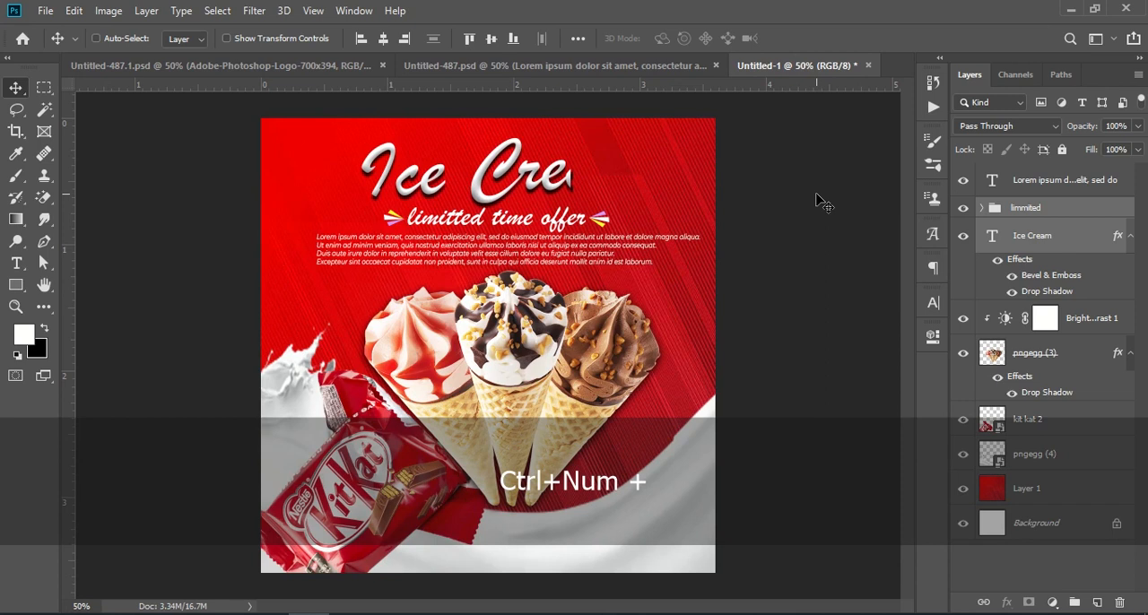
click(1068, 181)
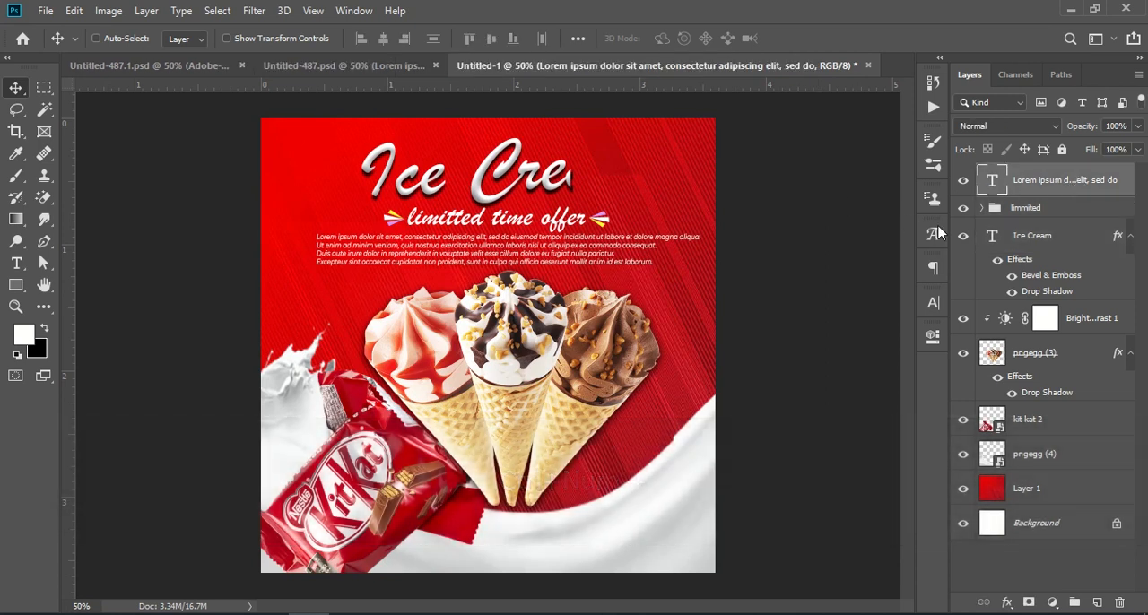
click(1017, 238)
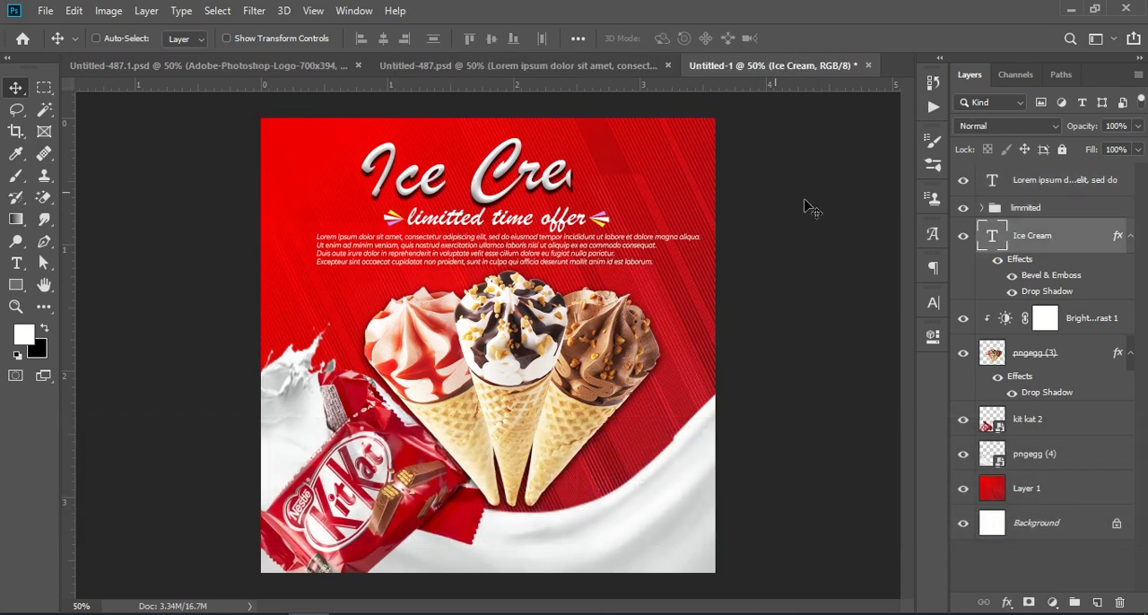
key(t)
triple_click(547, 180)
click(802, 37)
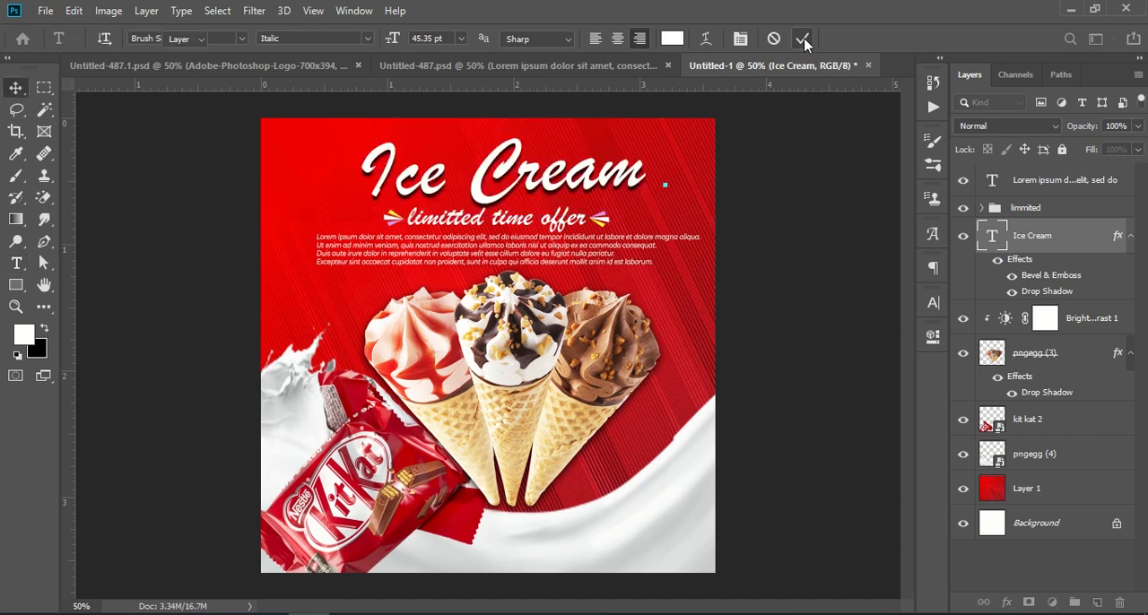
key(v)
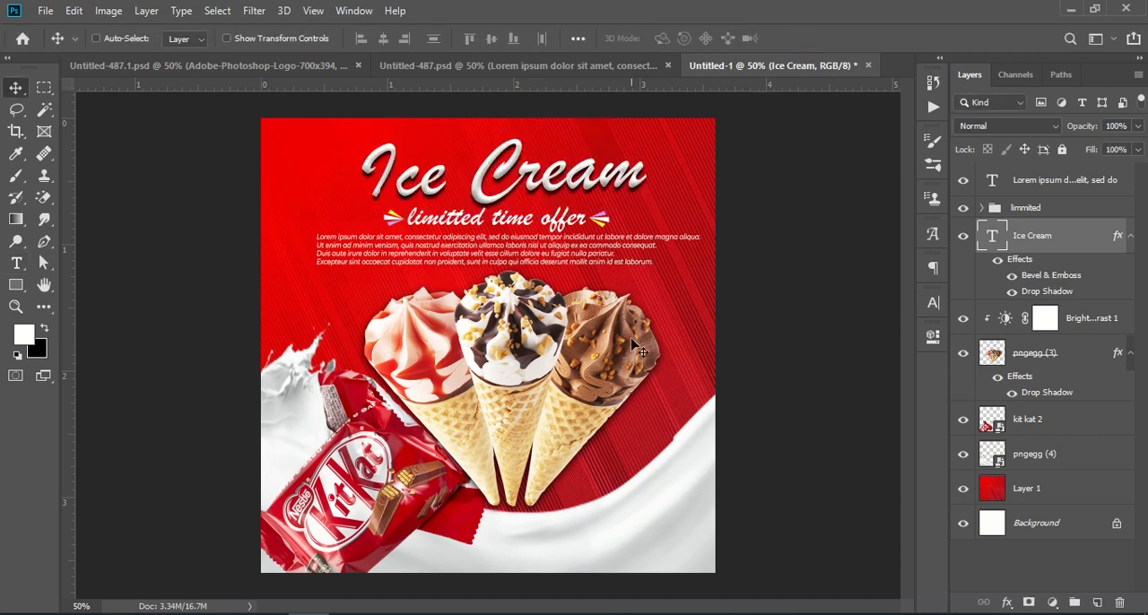
Enlarge the cones on pngegg (3) to 108.21% at X 605.50 px, Y 671.00 px, undoing a stray move of the title first
drag(556, 397, 579, 401)
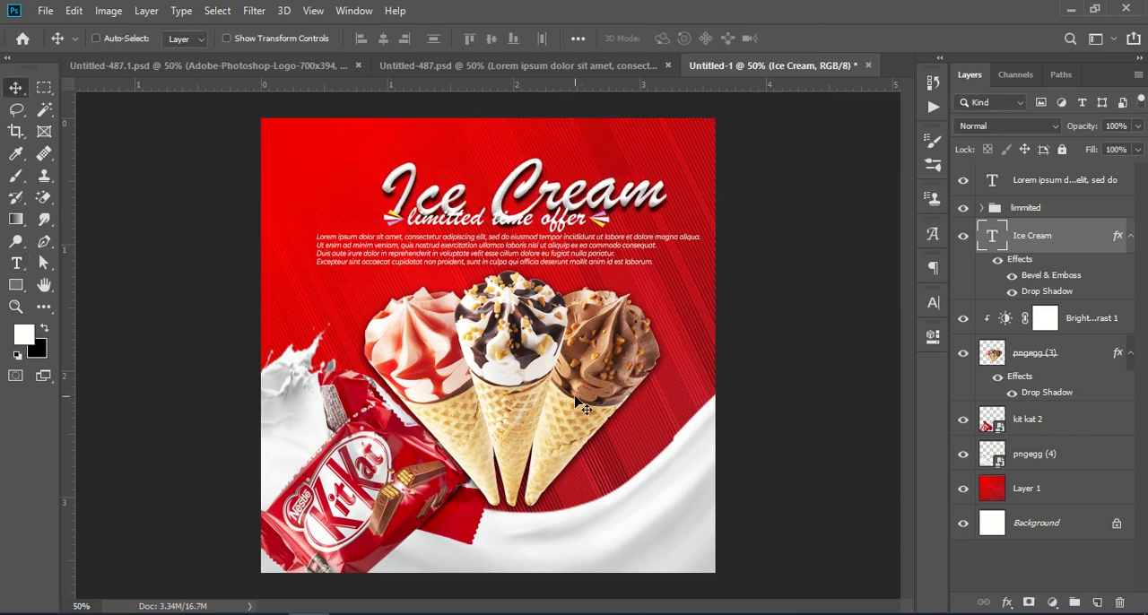
key(ctrl+z)
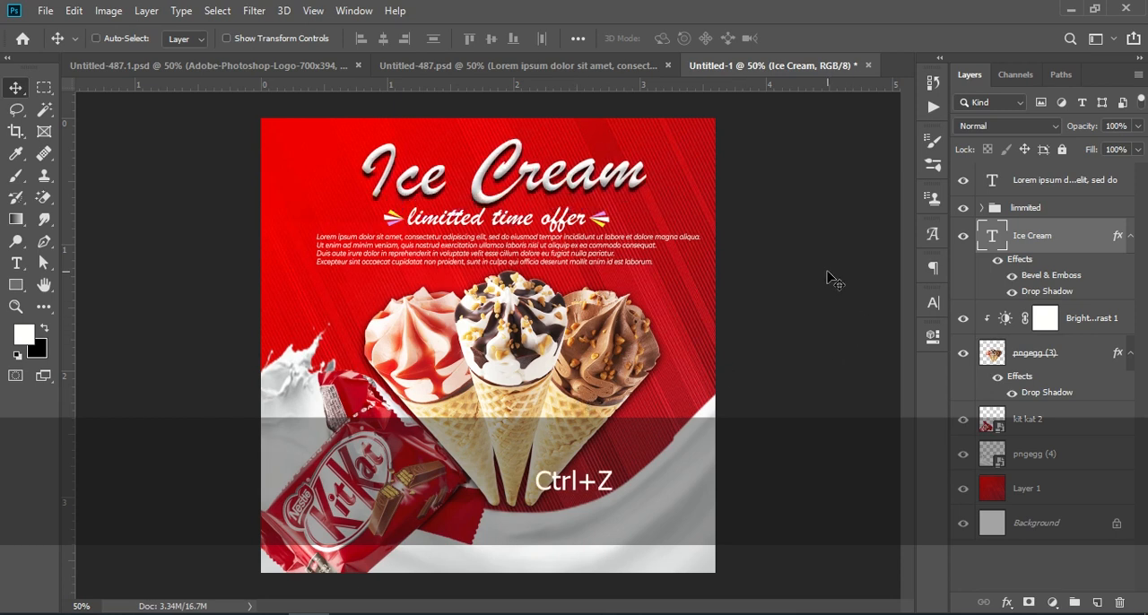
click(1031, 358)
key(ctrl+t)
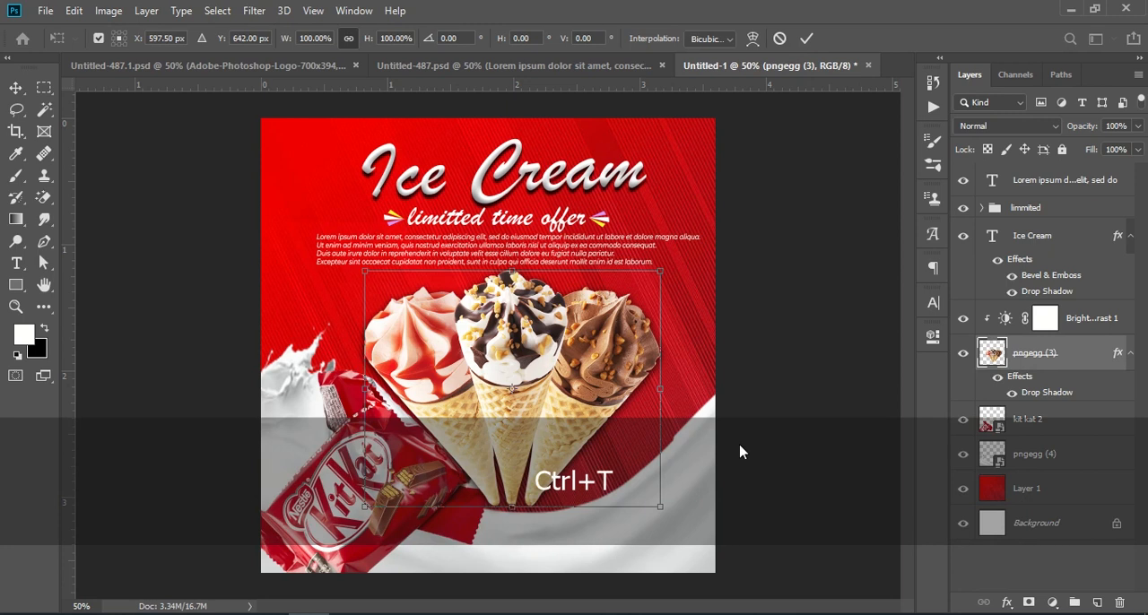
mouse_move(525, 508)
mouse_down()
mouse_move(525, 529)
mouse_move(555, 496)
mouse_move(528, 508)
mouse_up()
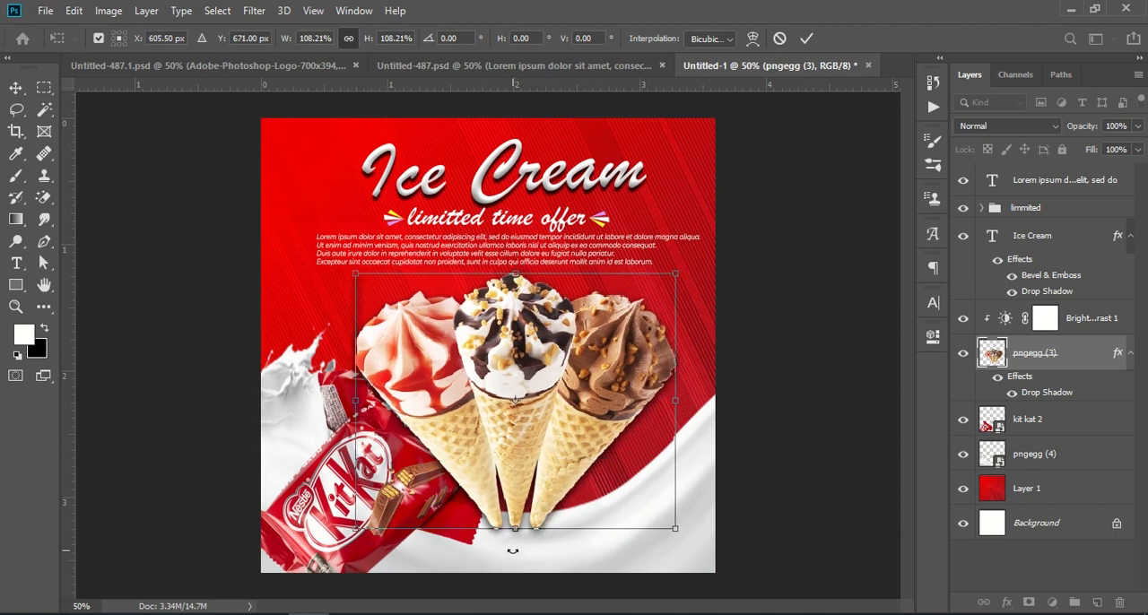
click(807, 38)
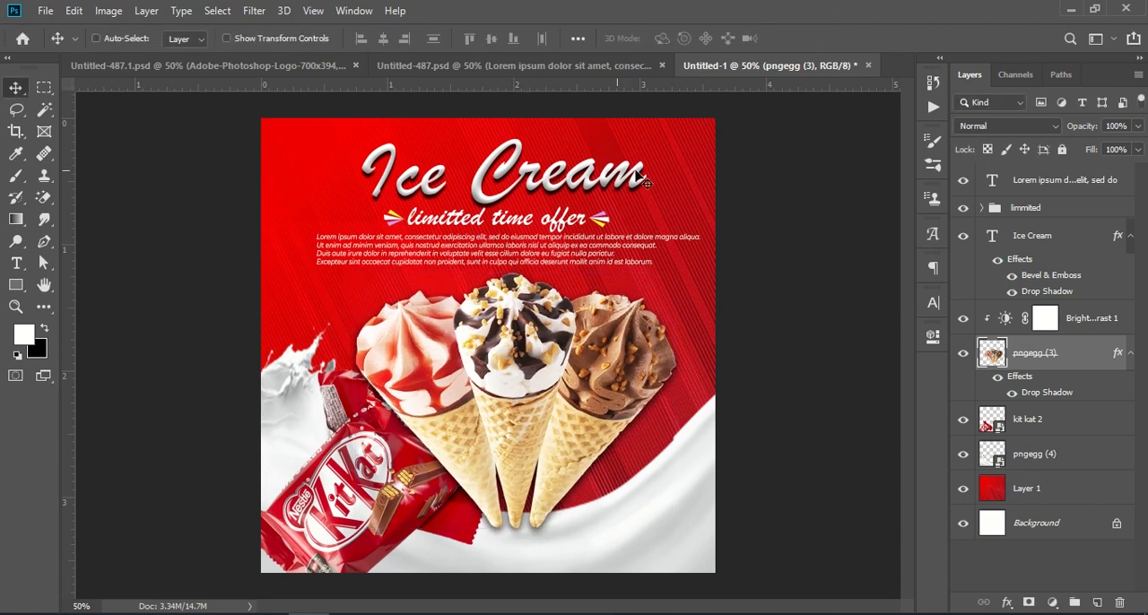
Shift the cones on pngegg (3) slightly down, away from the paragraph
drag(520, 262, 513, 260)
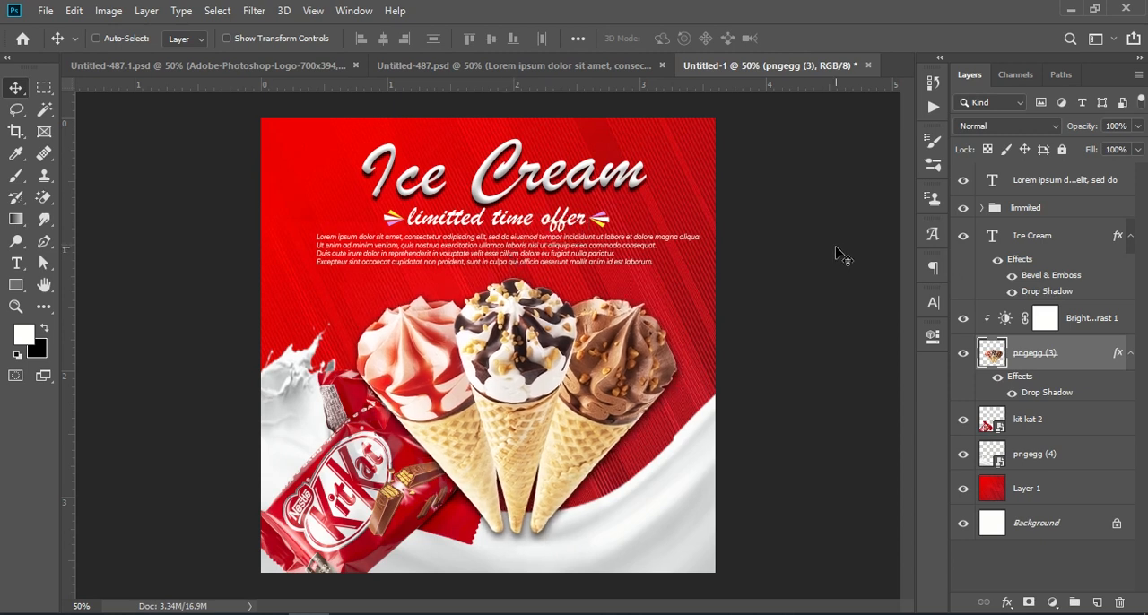
click(1062, 213)
key(ctrl)
key(ctrl+t)
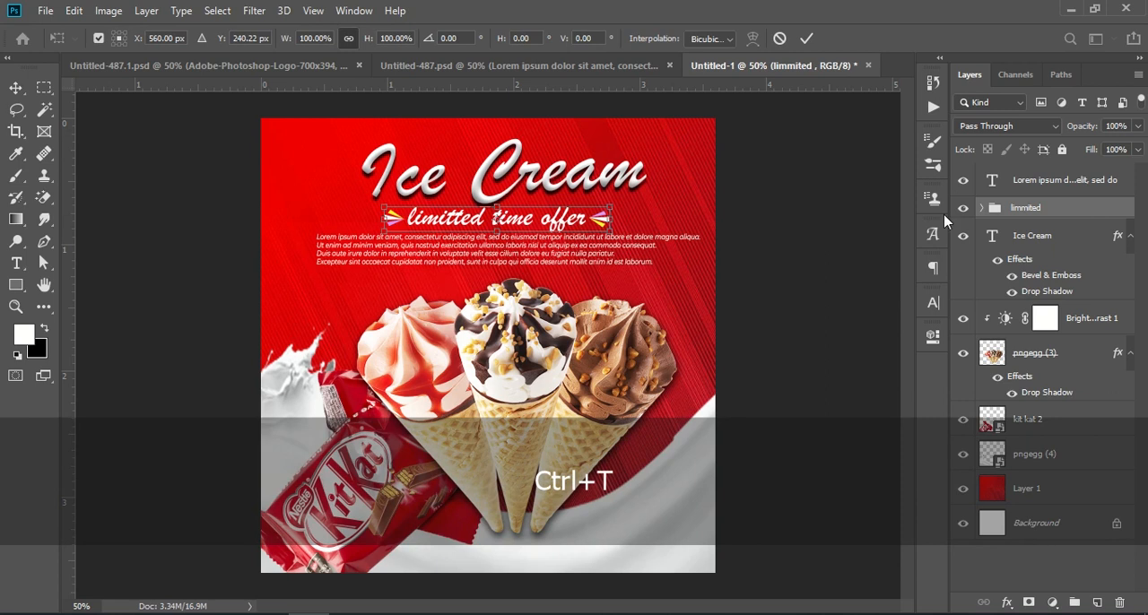
Move the Lorem ipsum paragraph left and slightly down to X 551.51 px, Y 323.56 px, and commit the transform
click(1059, 185)
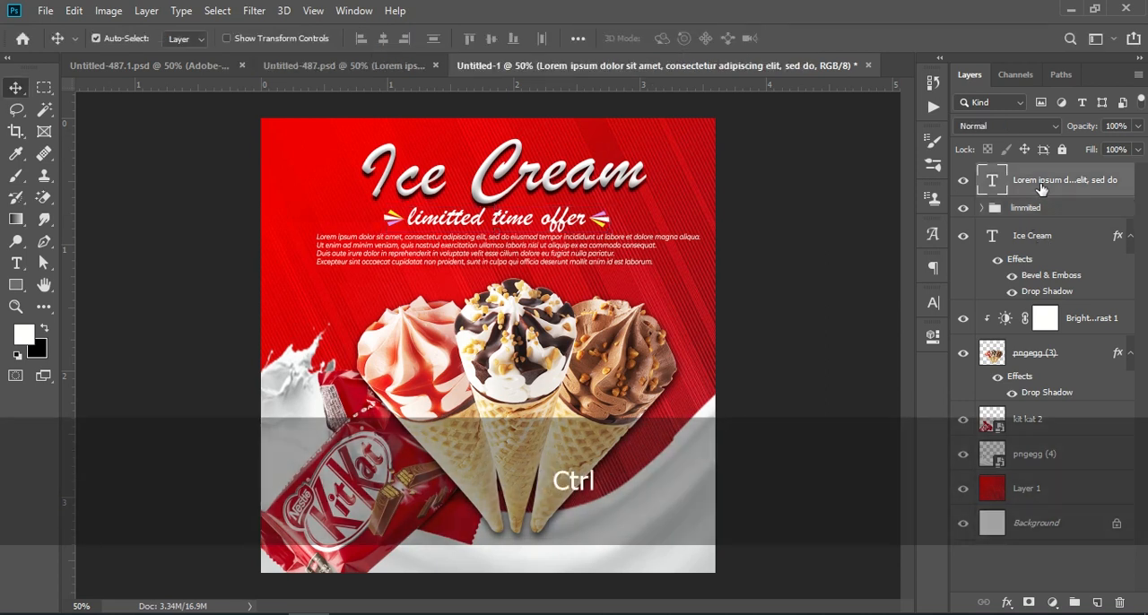
key(ctrl+t)
drag(439, 260, 425, 267)
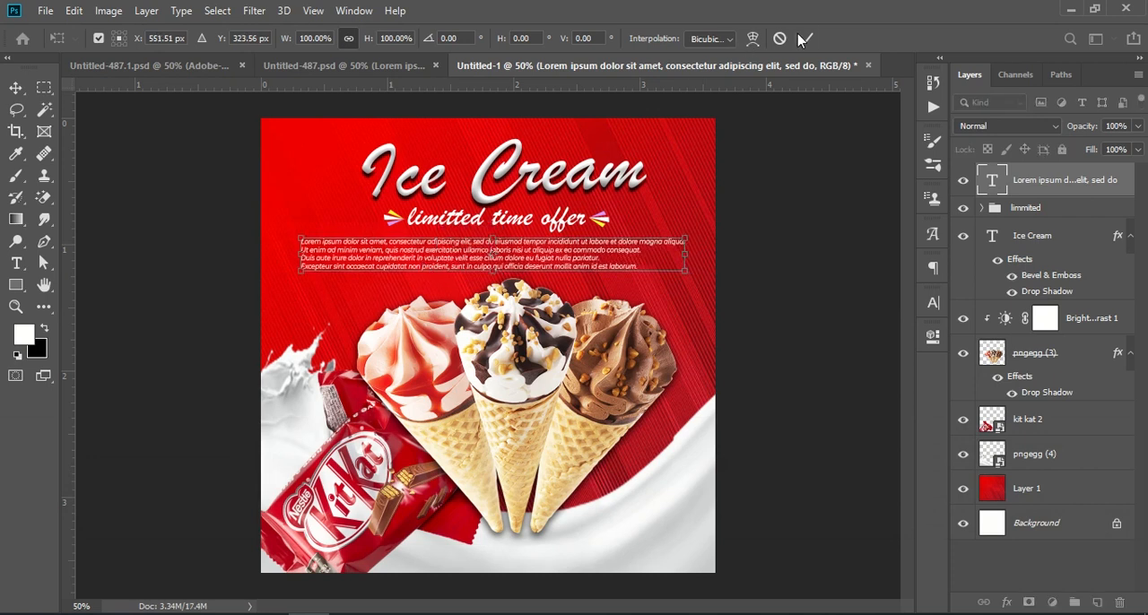
click(804, 38)
Nudge the limmited group down to Y 242.22 px and commit the transform
click(1016, 208)
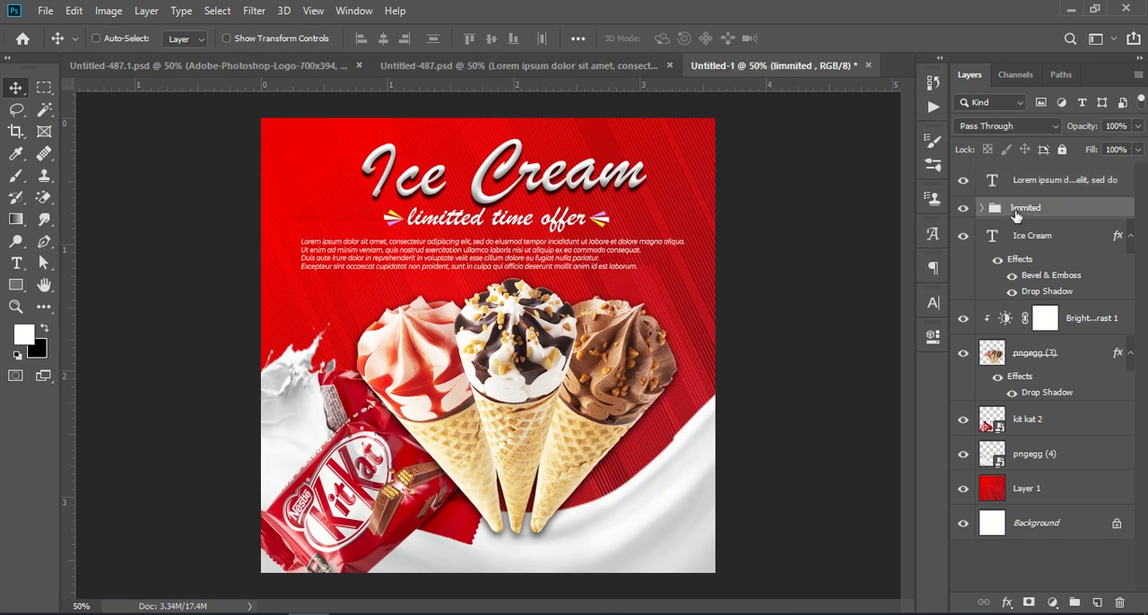
key(ctrl+t)
key(Down)
key(Down)
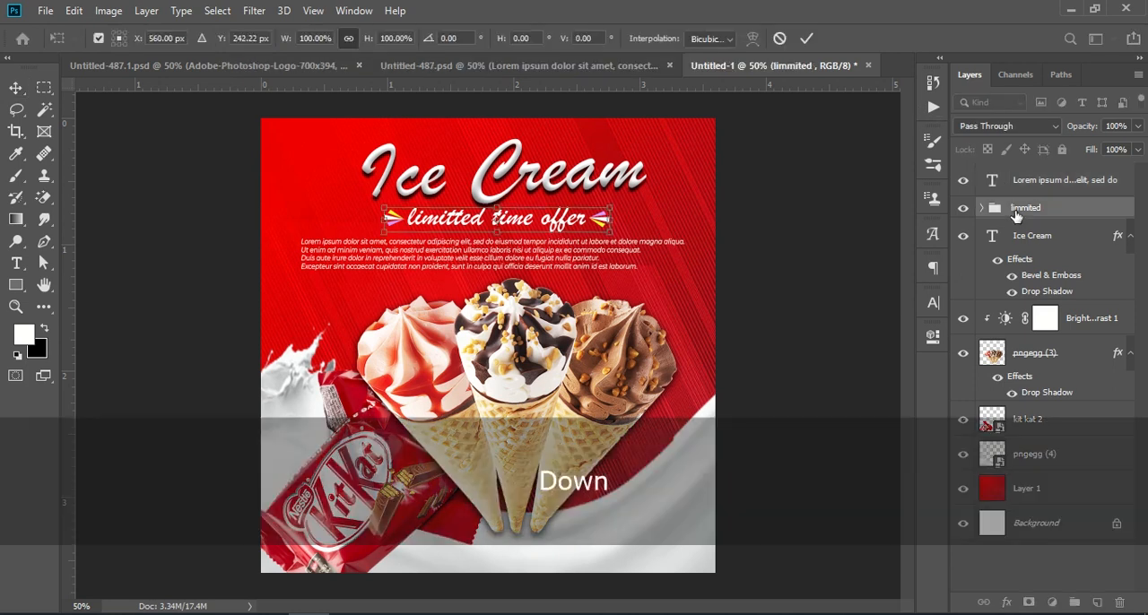
click(807, 39)
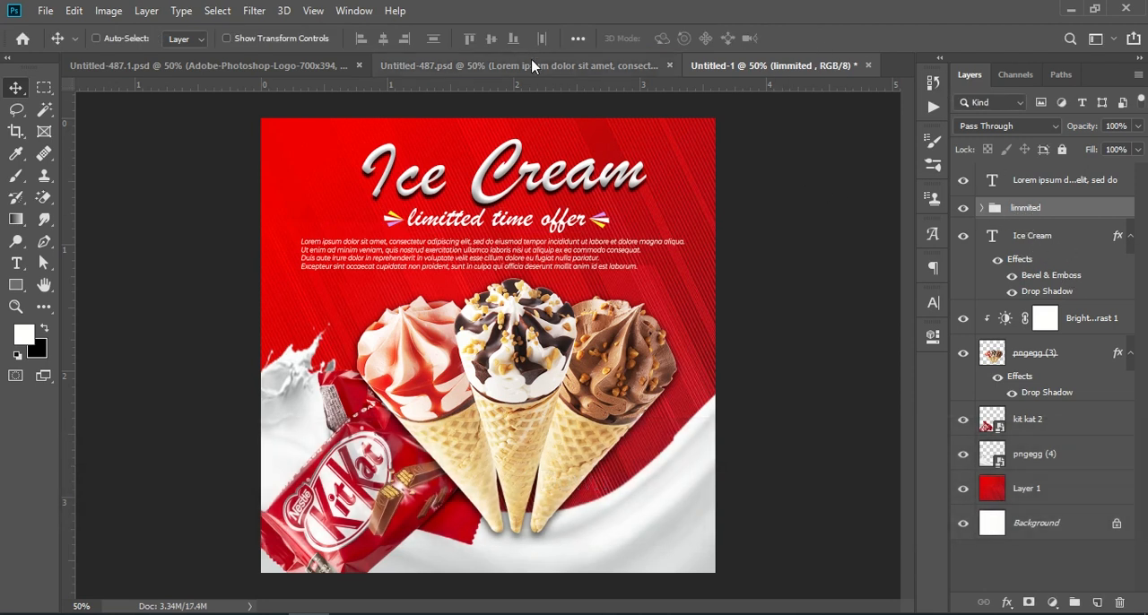
Compare the layout with Untitled-487.psd and nudge the Lorem ipsum paragraph in Untitled-1 right to X 555.51 px
click(505, 66)
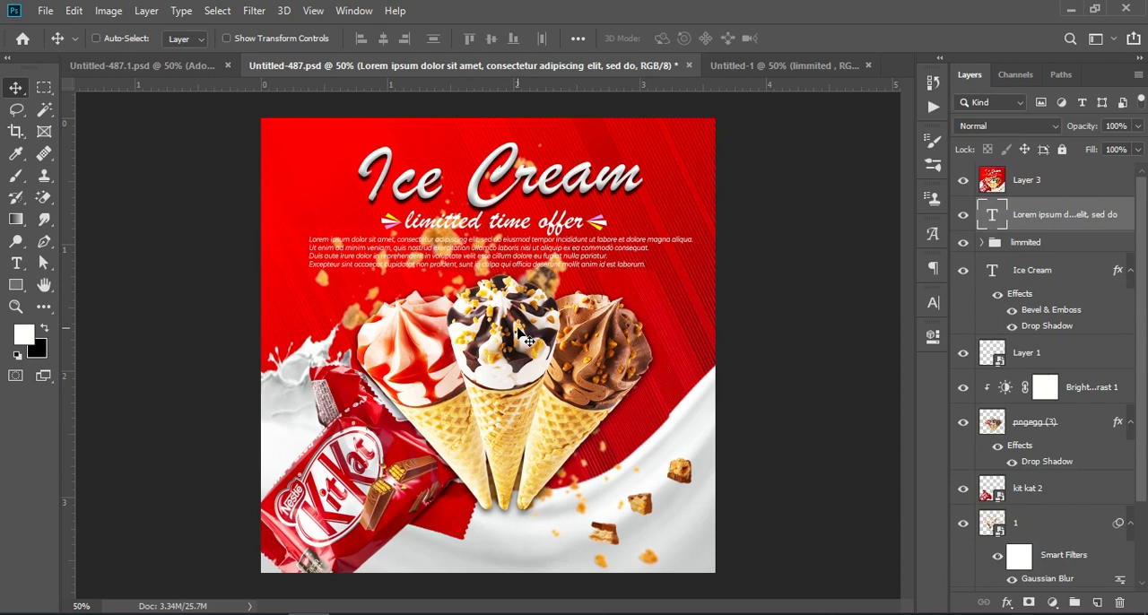
click(777, 66)
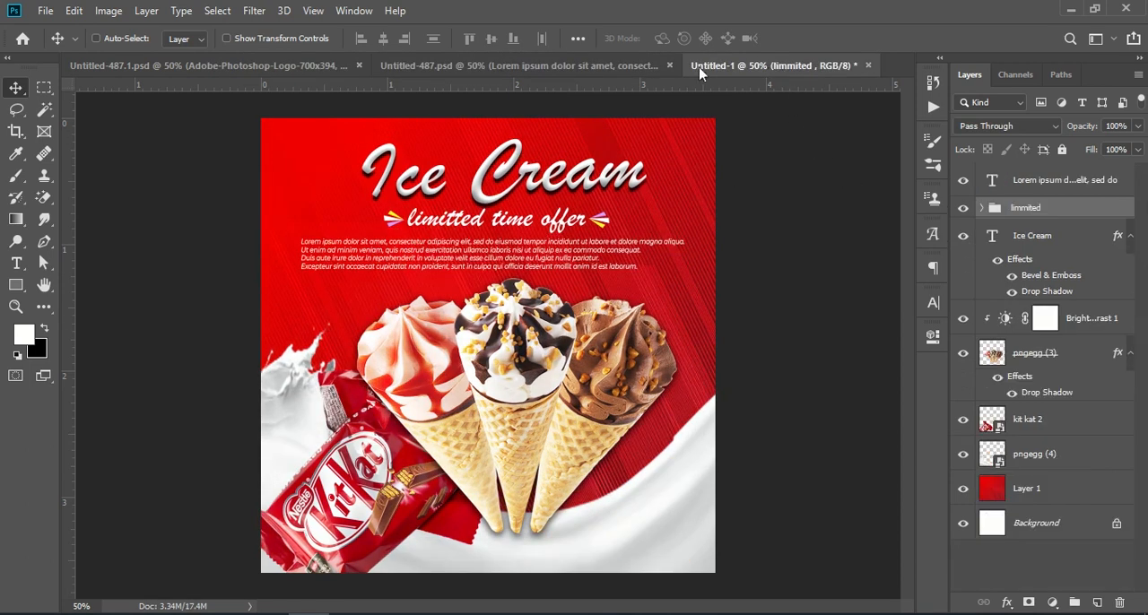
click(587, 66)
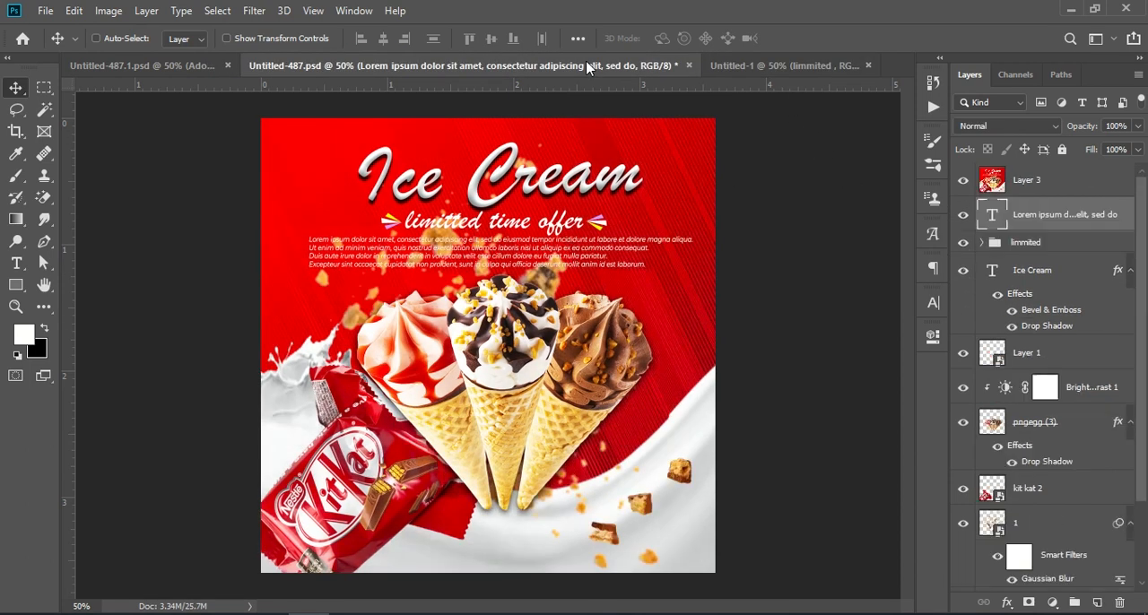
click(765, 66)
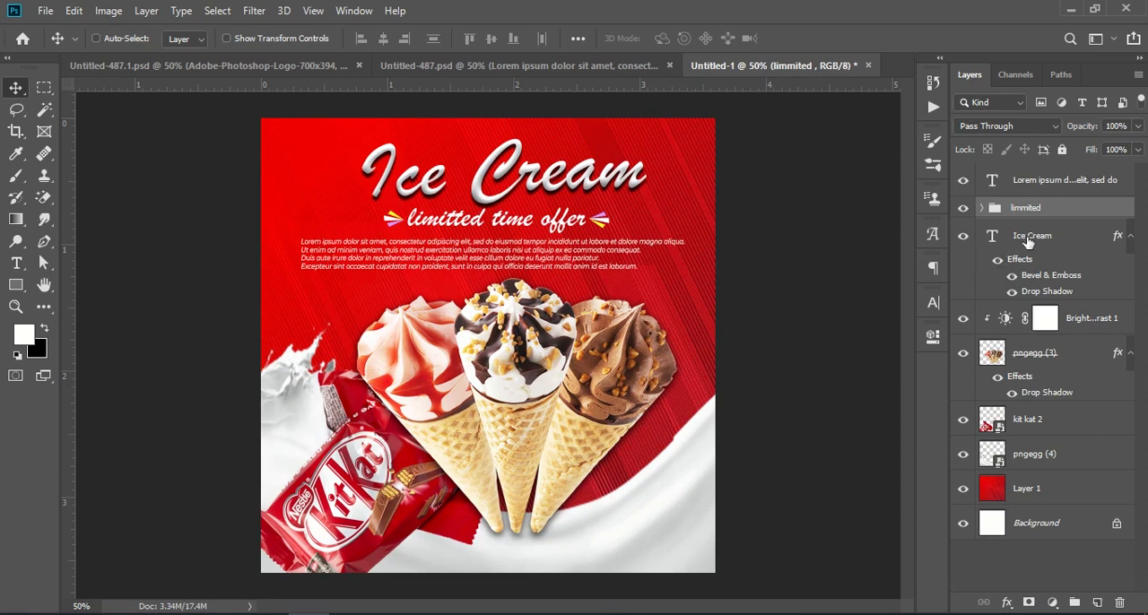
click(1059, 186)
key(ctrl+t)
key(Right)
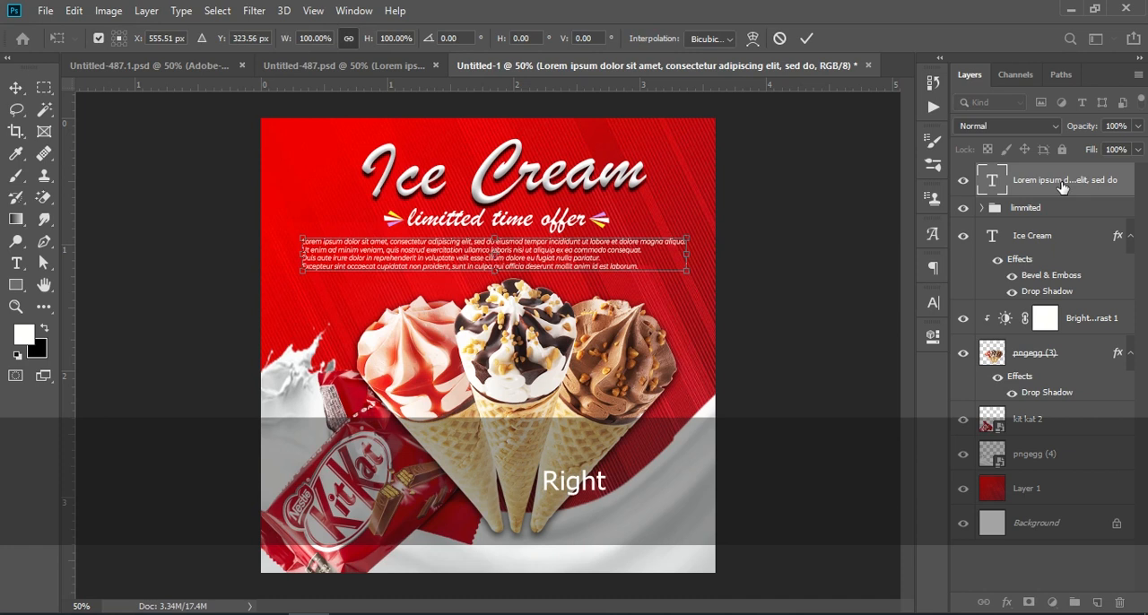
key(Return)
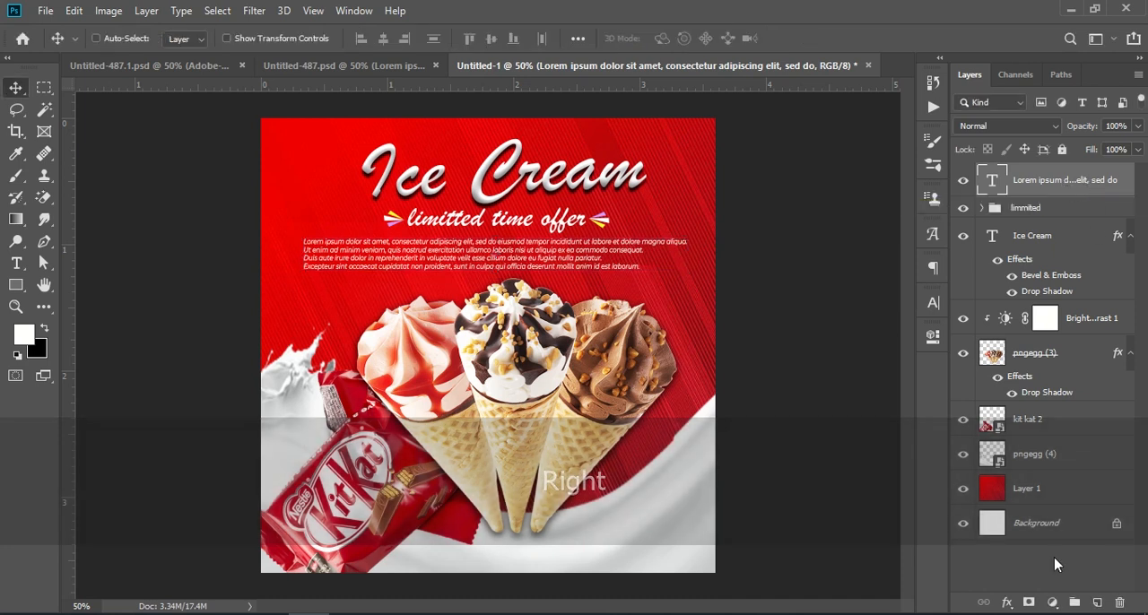
Group all layers above the Background and stamp the visible artwork onto a new merged layer above the group
shift+click(1052, 495)
click(1074, 602)
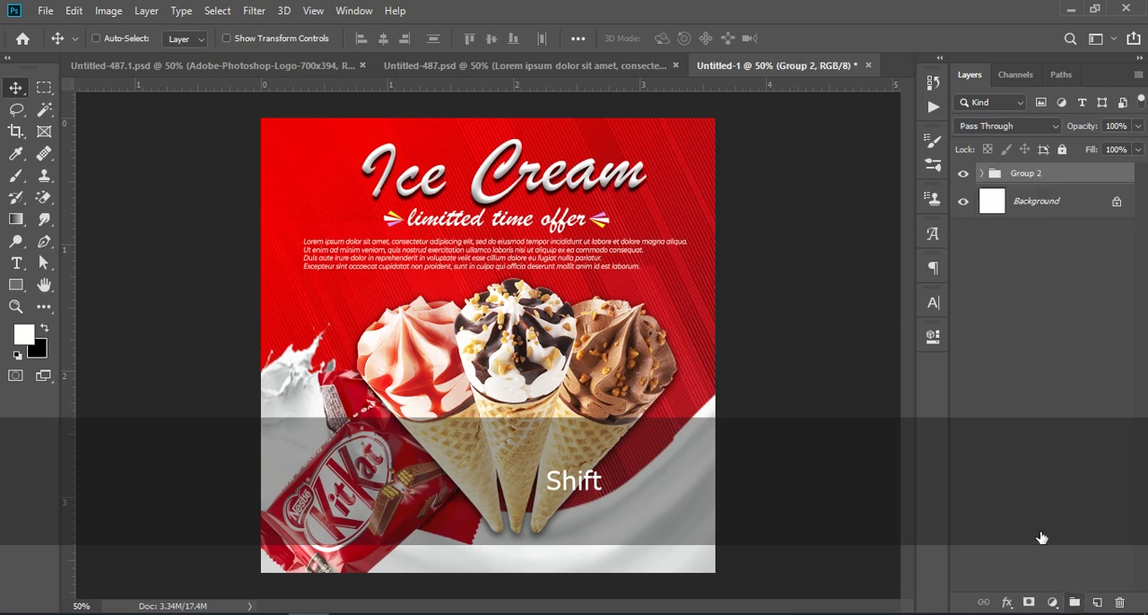
click(1057, 175)
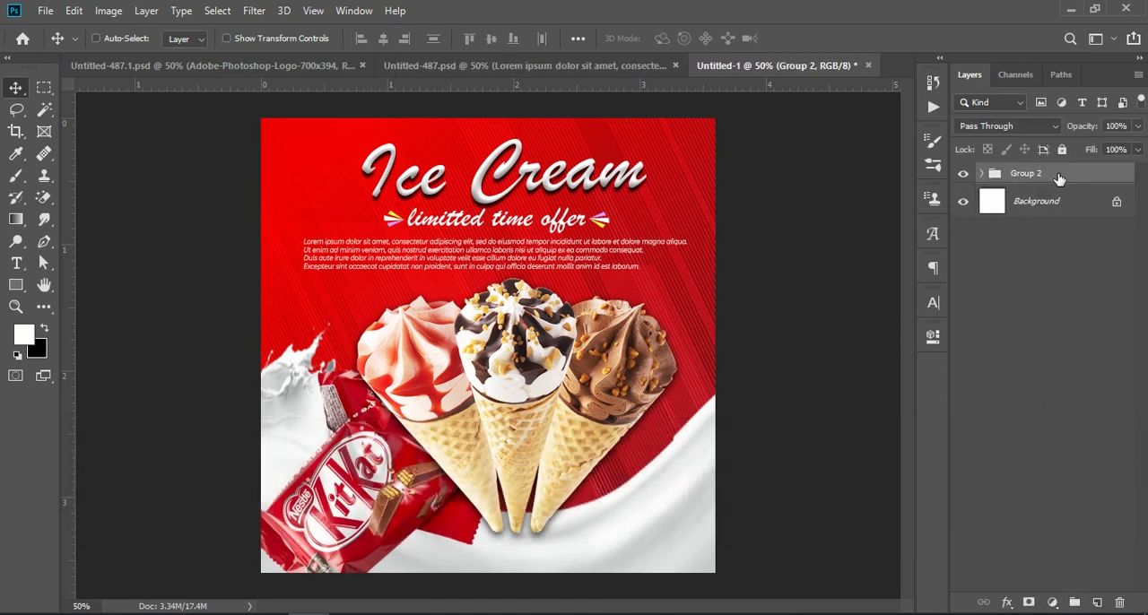
key(ctrl+shift+alt+e)
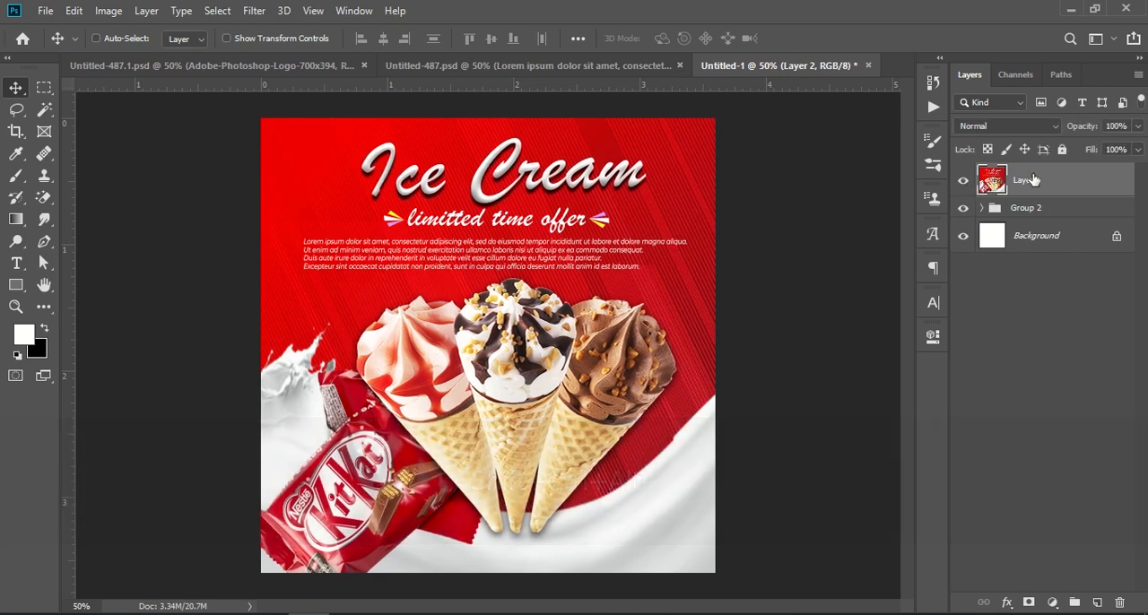
Start the Camera Raw filter on the merged layer with Saturation +12, Vibrance +11, Dehaze +6, Clarity +10 and Texture +11
click(253, 10)
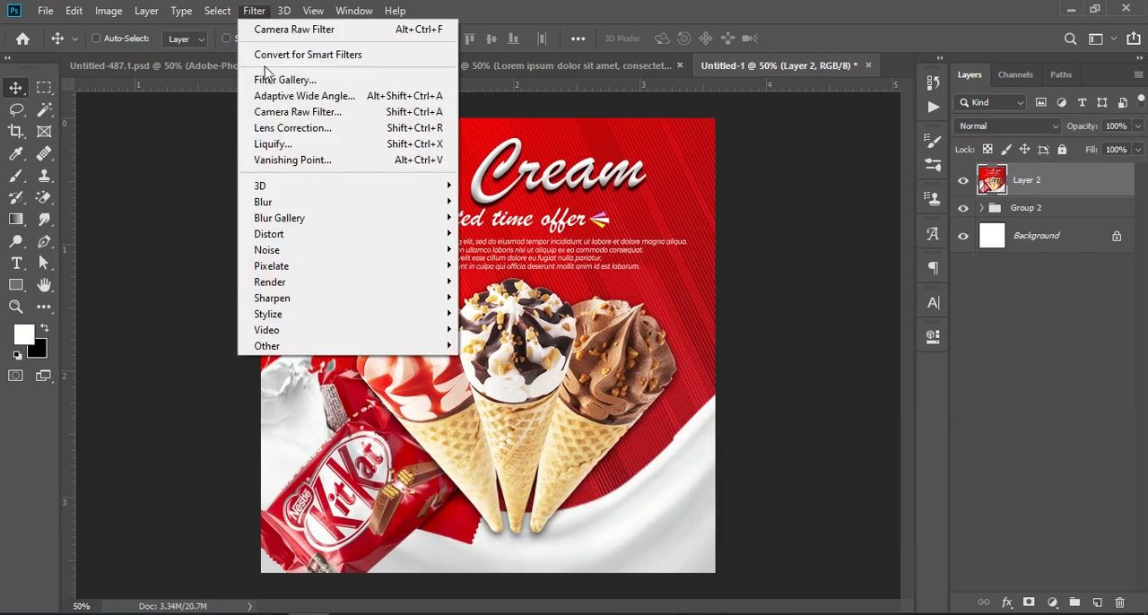
click(356, 120)
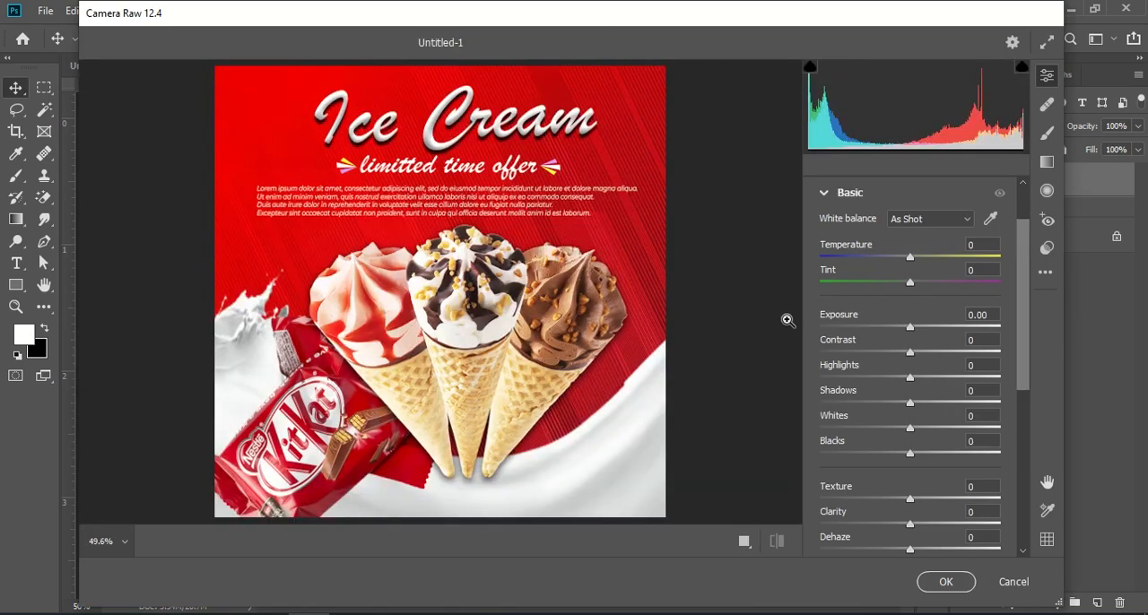
scroll(943, 361, down, 5)
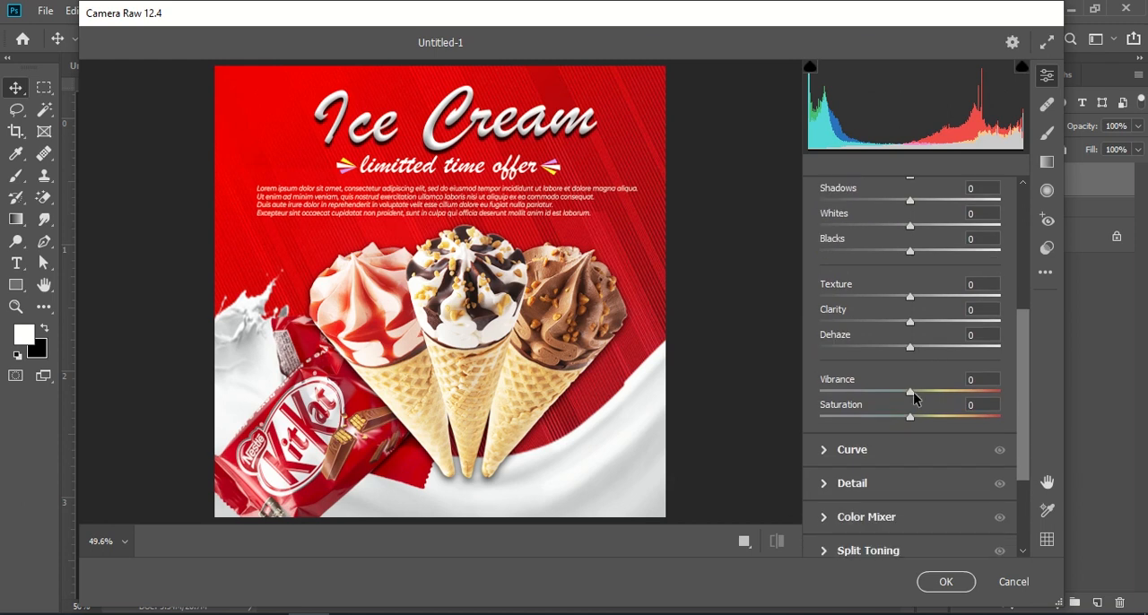
drag(910, 420, 913, 392)
scroll(917, 383, up, 1)
drag(913, 389, 916, 338)
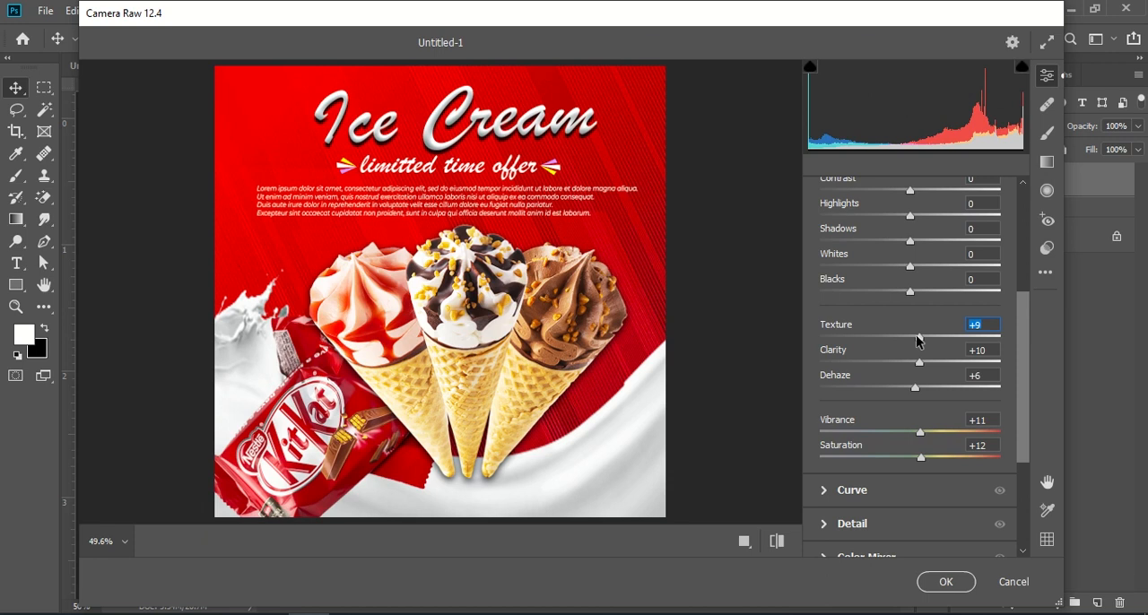
Set the Camera Raw Blacks to +12, Whites to +10 and Shadows to +10
scroll(918, 340, up, 2)
drag(910, 372, 918, 323)
scroll(906, 328, up, 2)
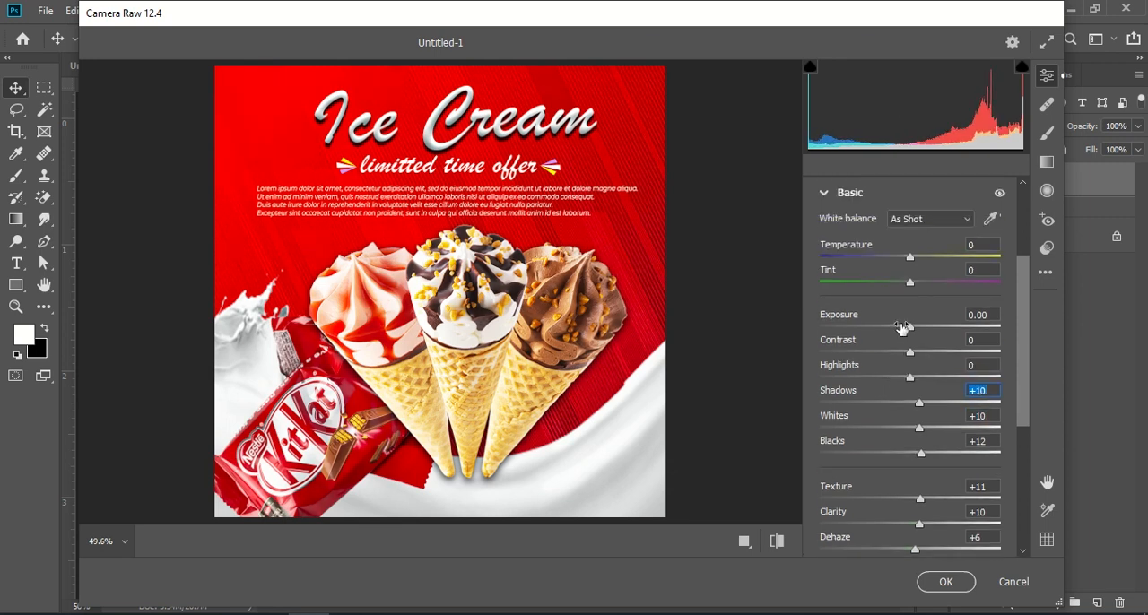
Set the Camera Raw Highlights to +11, Contrast to +9, Exposure to +0.10, Temperature to +8 and Tint to +9
click(921, 377)
drag(910, 353, 915, 341)
click(911, 328)
drag(910, 257, 919, 288)
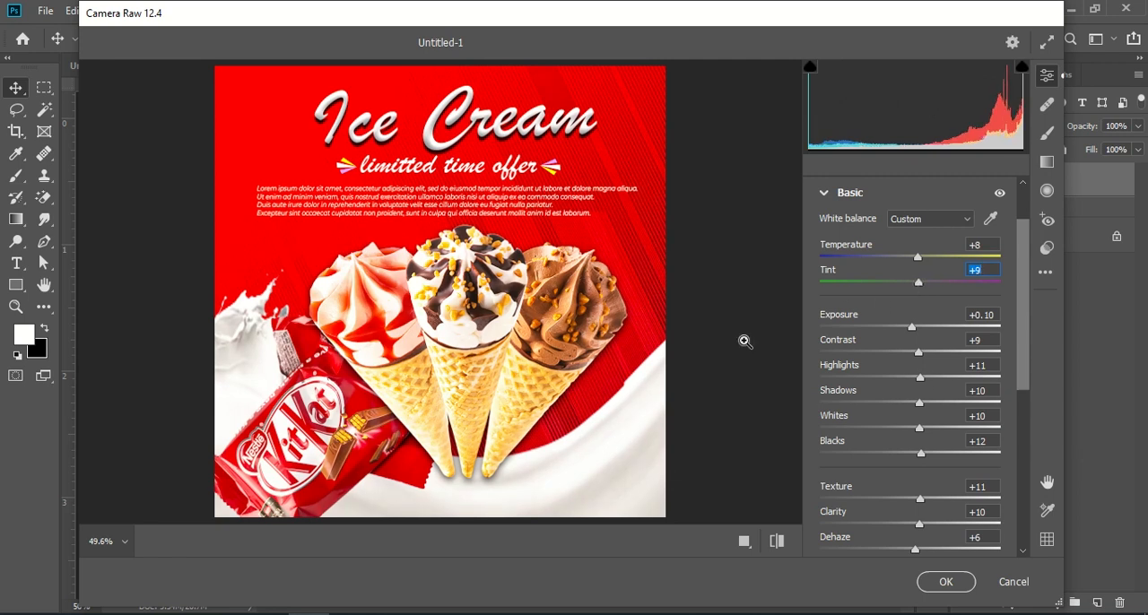
Apply the Camera Raw filter with Contrast at +36 and Highlights at +3, and compare the banner with Untitled-487.psd
drag(919, 351, 913, 380)
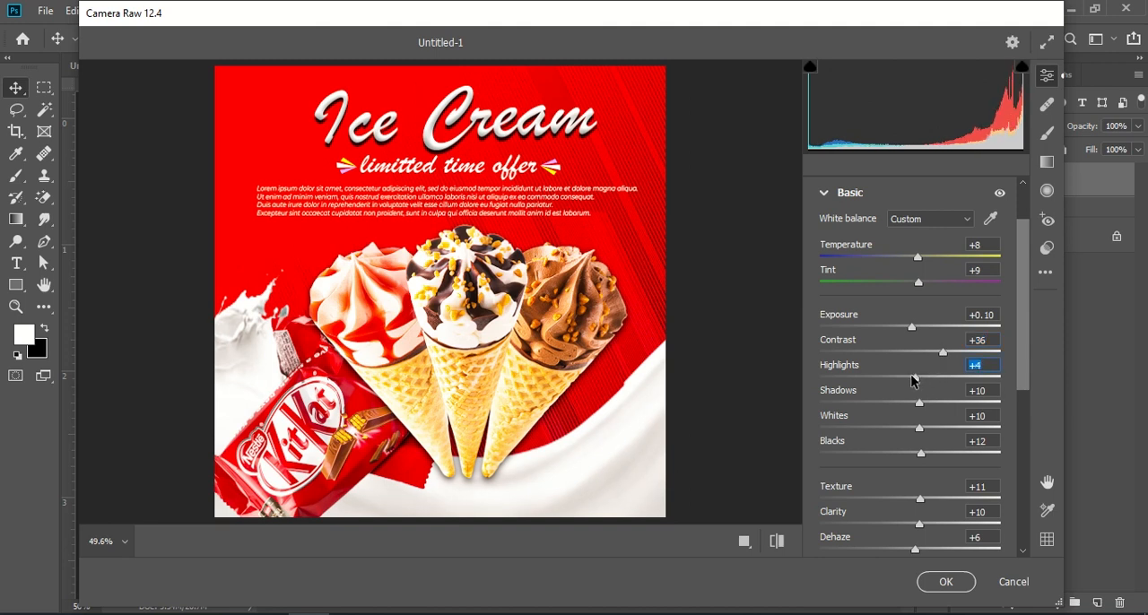
click(946, 583)
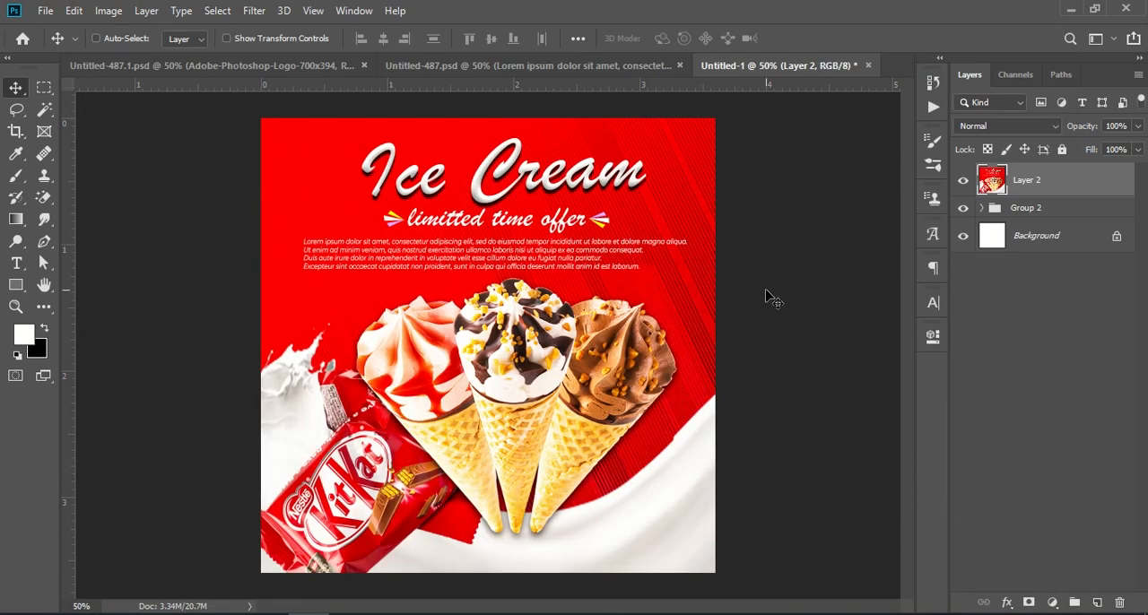
click(565, 67)
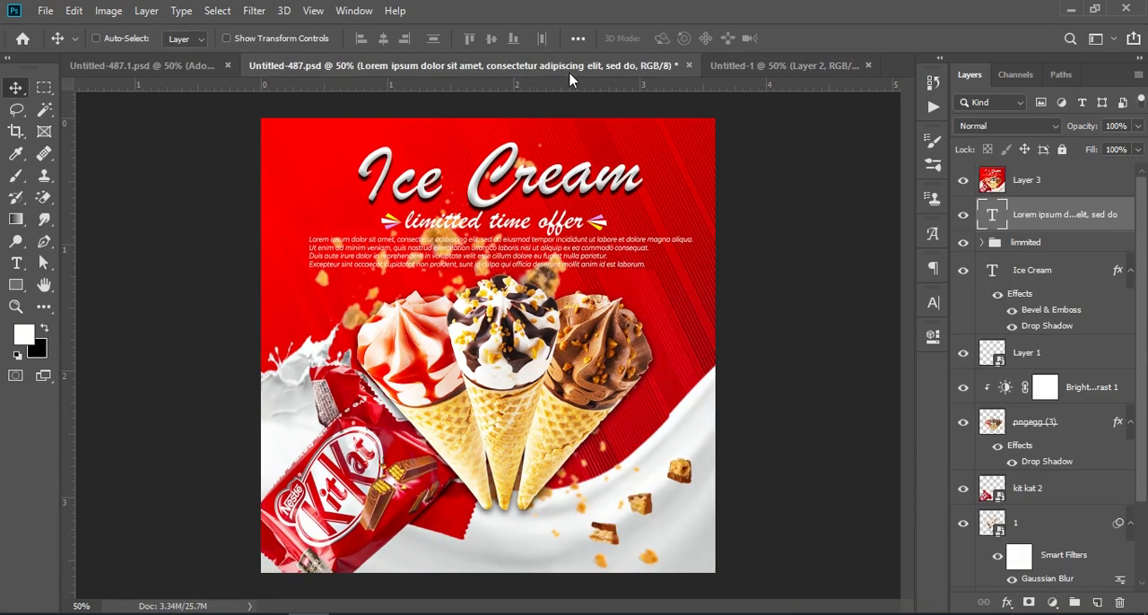
click(784, 69)
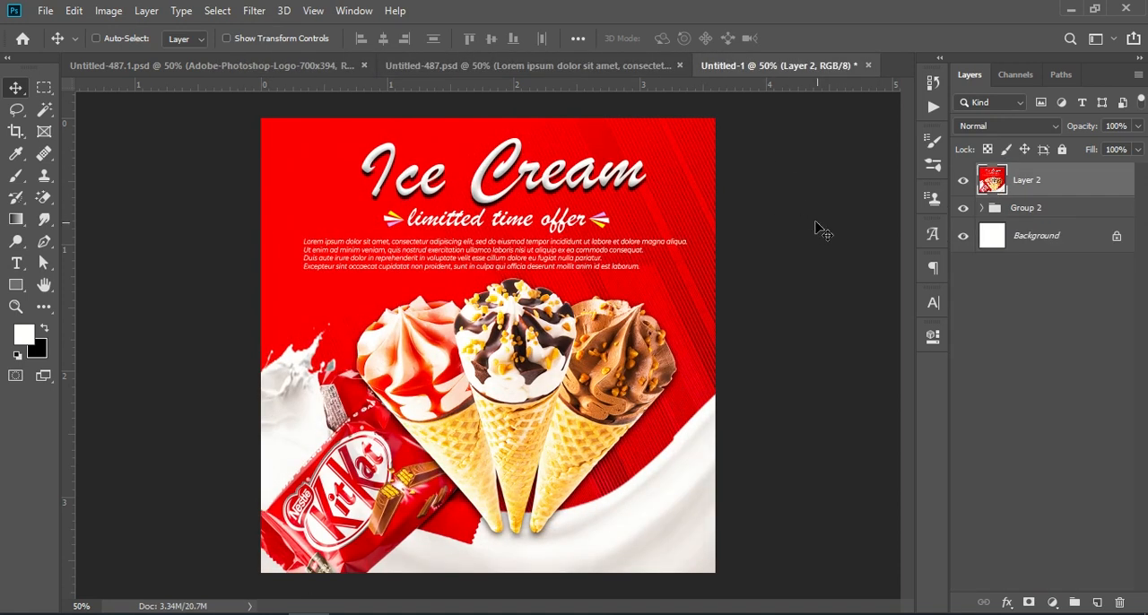